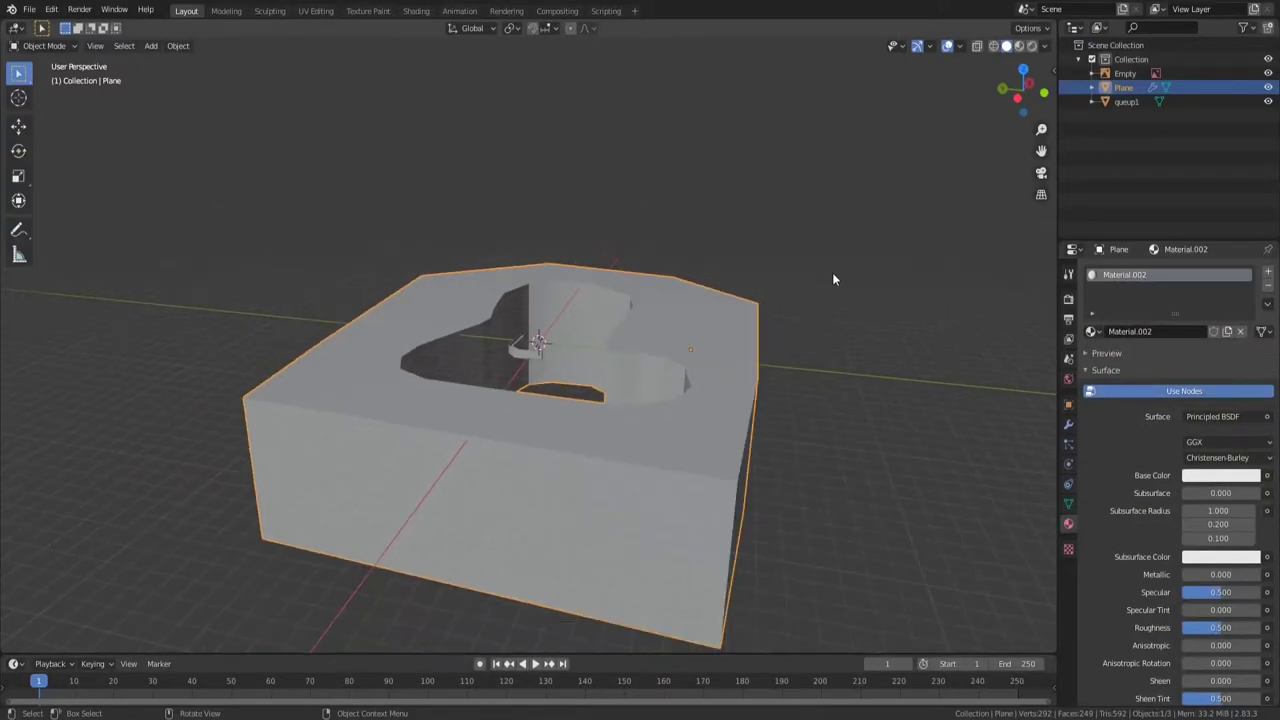
# Examine the concrete block with its irregular cutout from several angles, including its UV layout
pyautogui.moveTo(833, 279); pyautogui.dragTo(629, 332, button='middle')
pyautogui.scroll(5, 760, 291)
pyautogui.scroll(-6, 712, 300)
pyautogui.scroll(5, 629, 332)
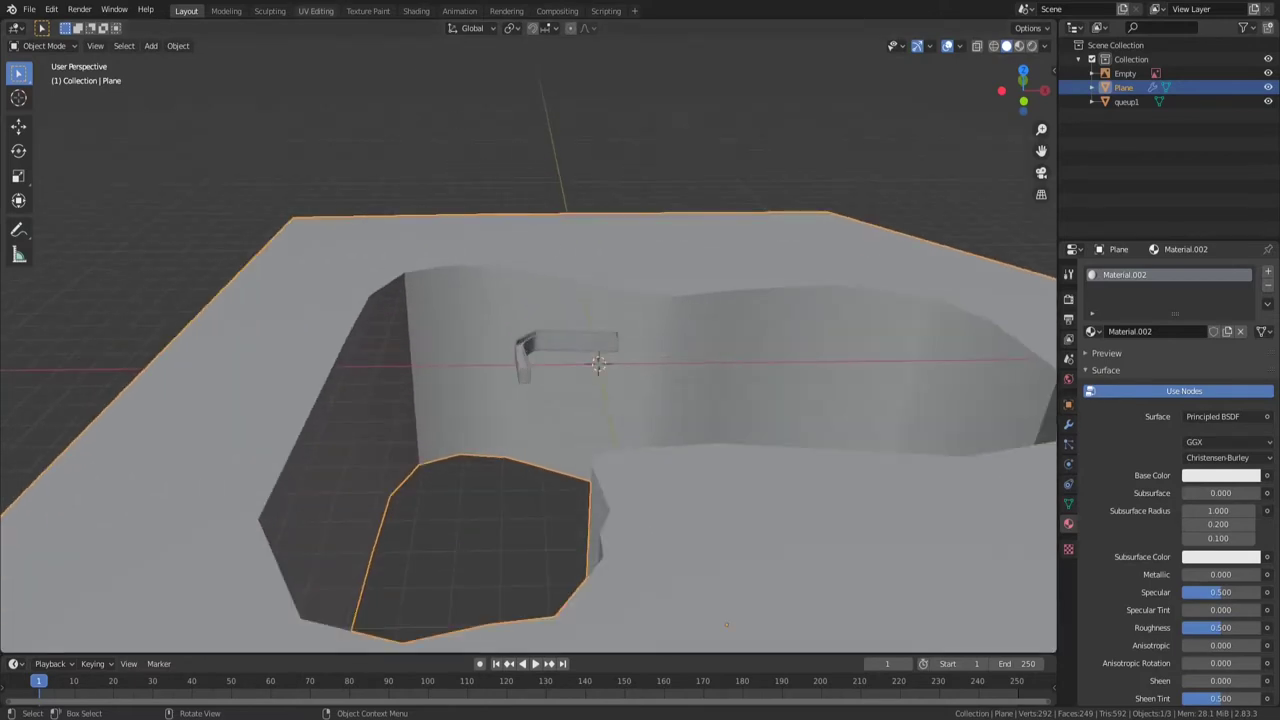
pyautogui.click(315, 10)
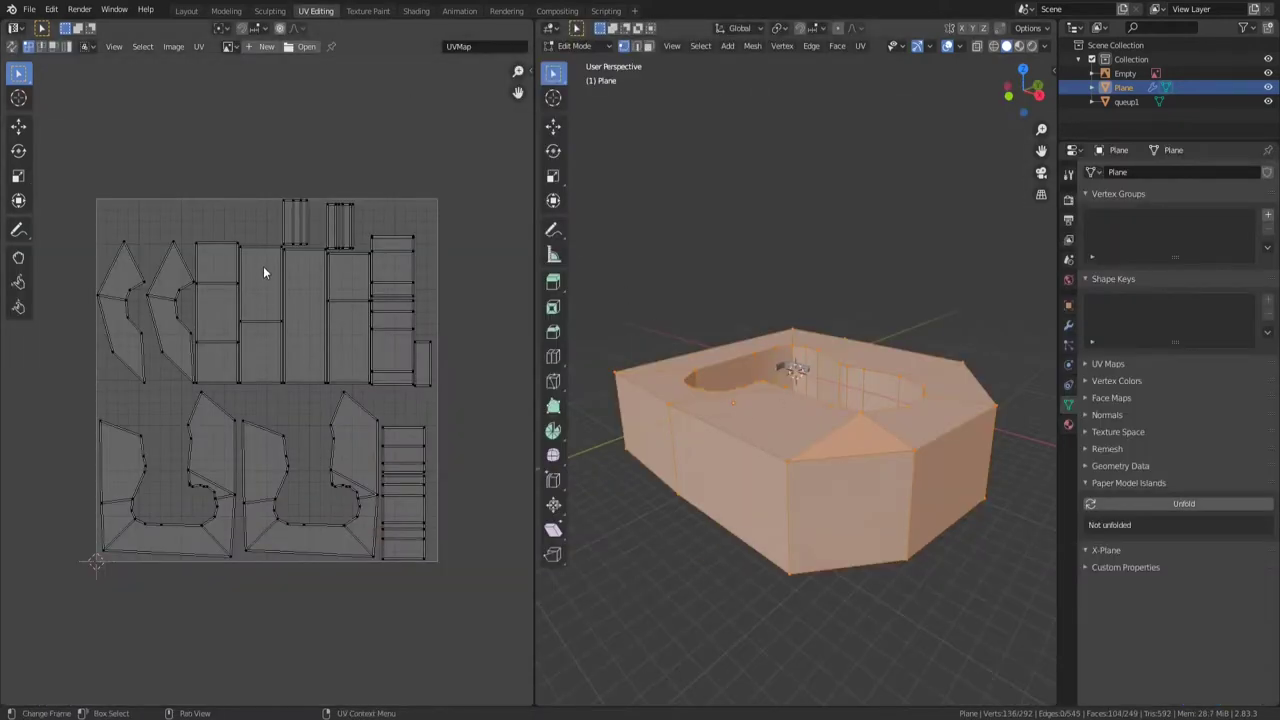
pyautogui.click(187, 11)
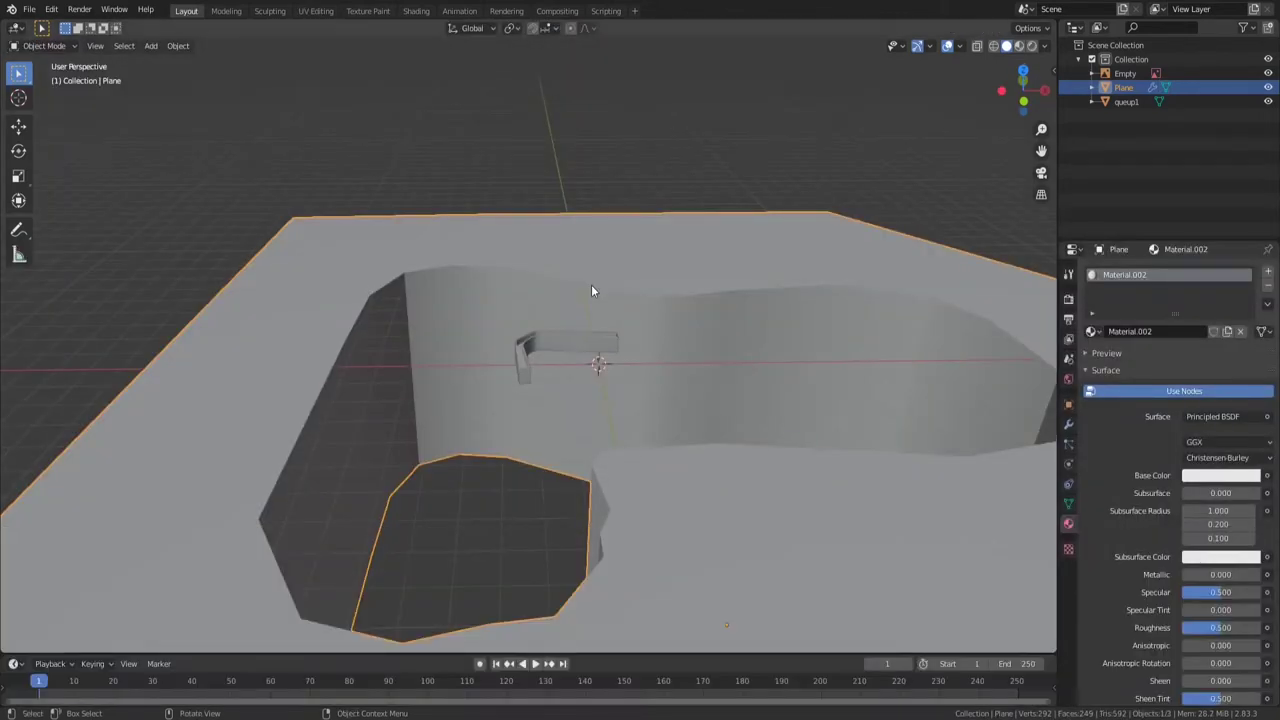
pyautogui.scroll(-5, 591, 284)
pyautogui.scroll(3, 591, 284)
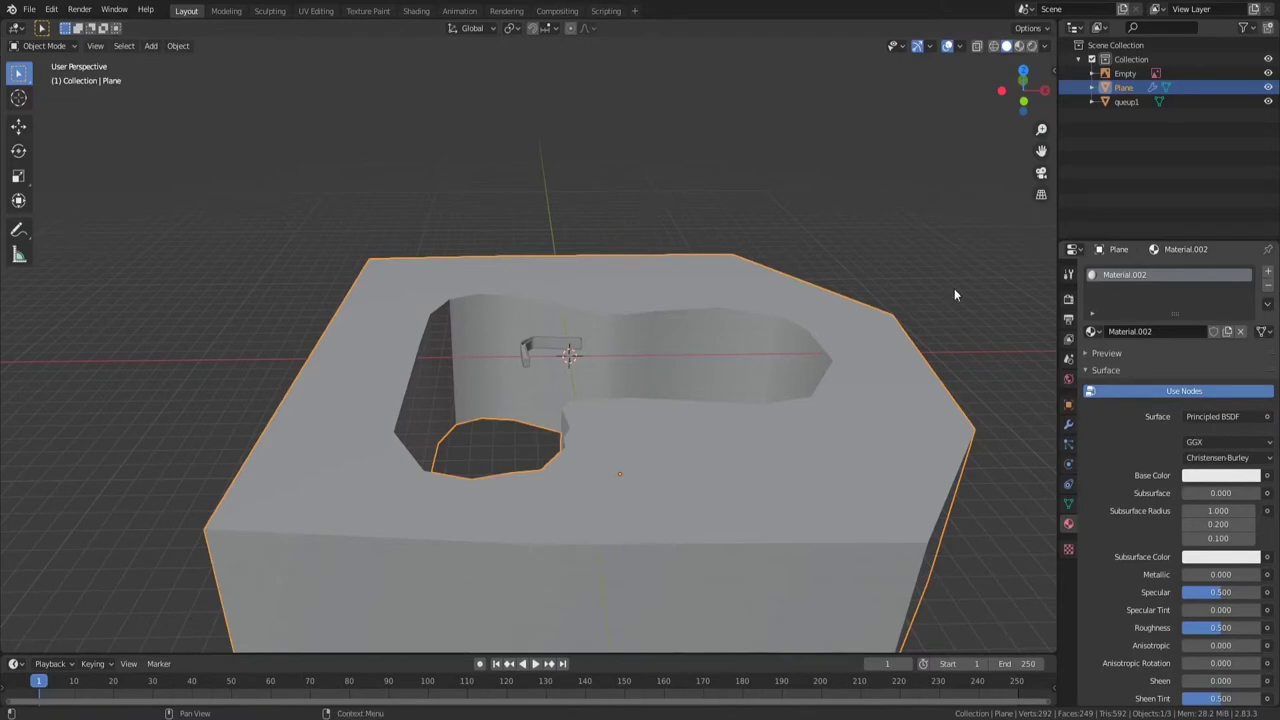
# Inspect the queup1 piece inside the cutout up close and compare its material with the surrounding block's
pyautogui.click(524, 358)
pyautogui.click(676, 473)
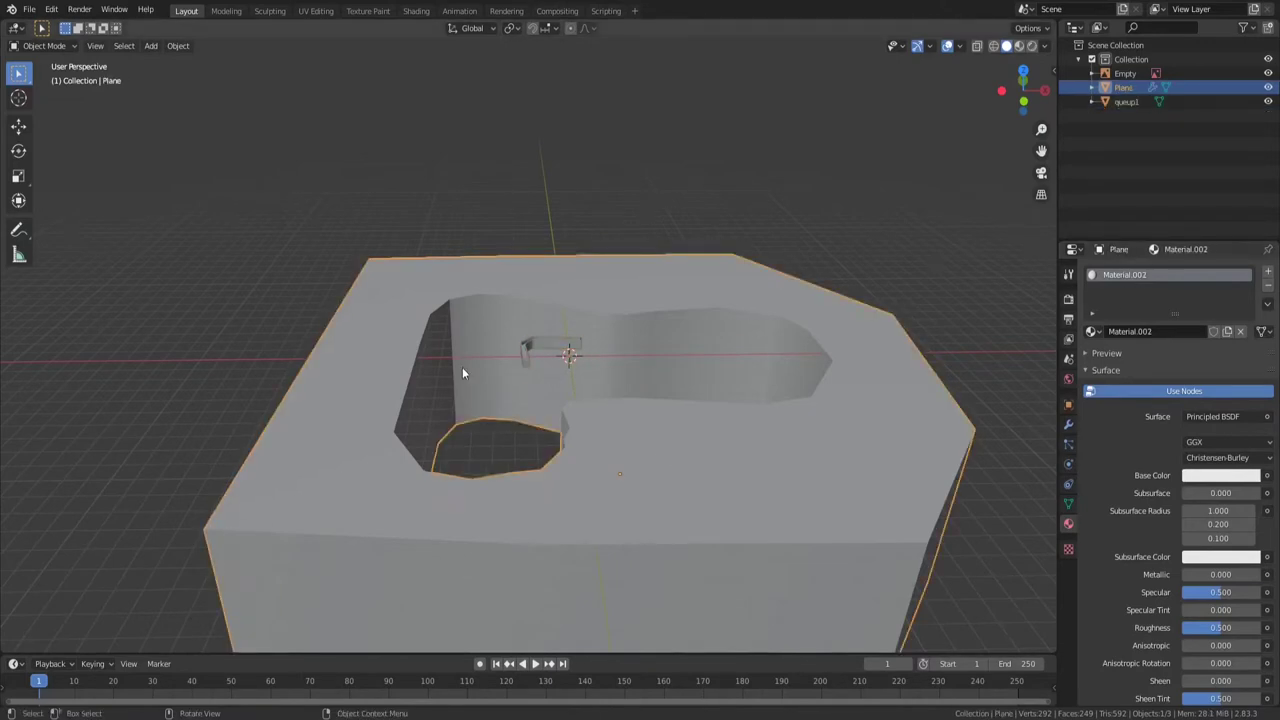
pyautogui.click(522, 358)
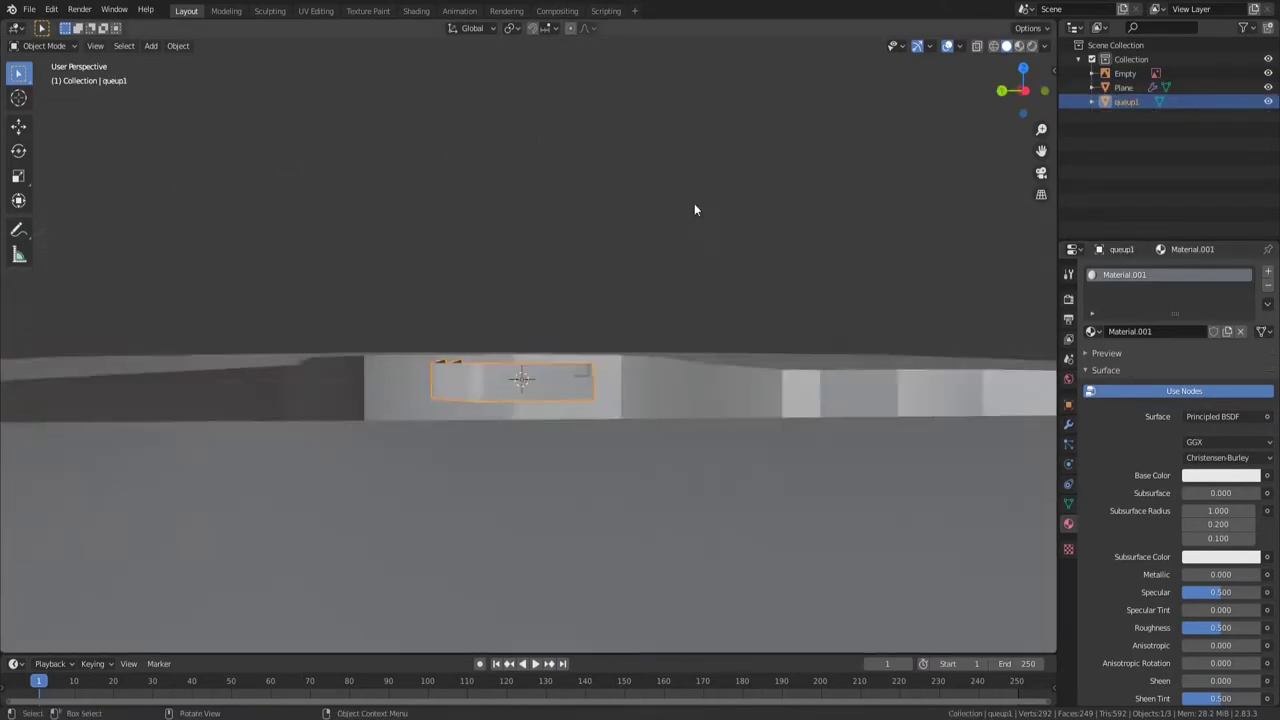
pyautogui.moveTo(694, 203); pyautogui.dragTo(770, 180, button='middle')
pyautogui.click(899, 371)
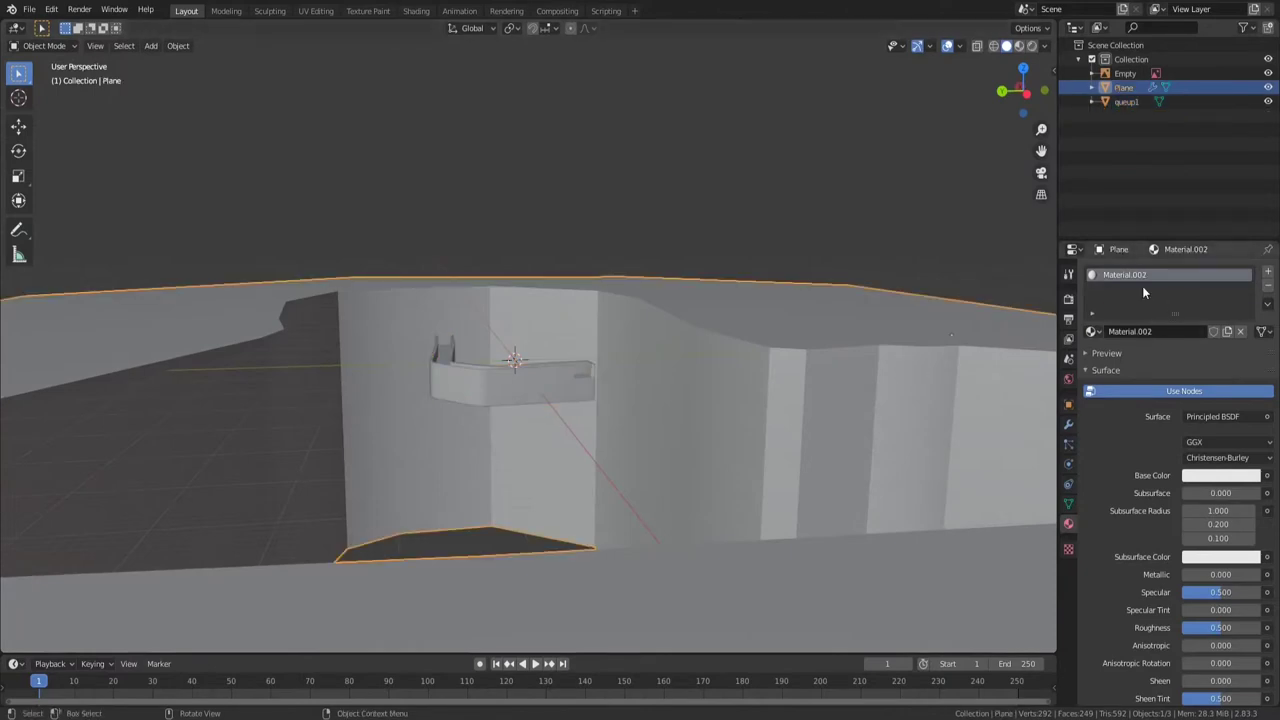
pyautogui.click(524, 388)
pyautogui.press('KP_Decimal')
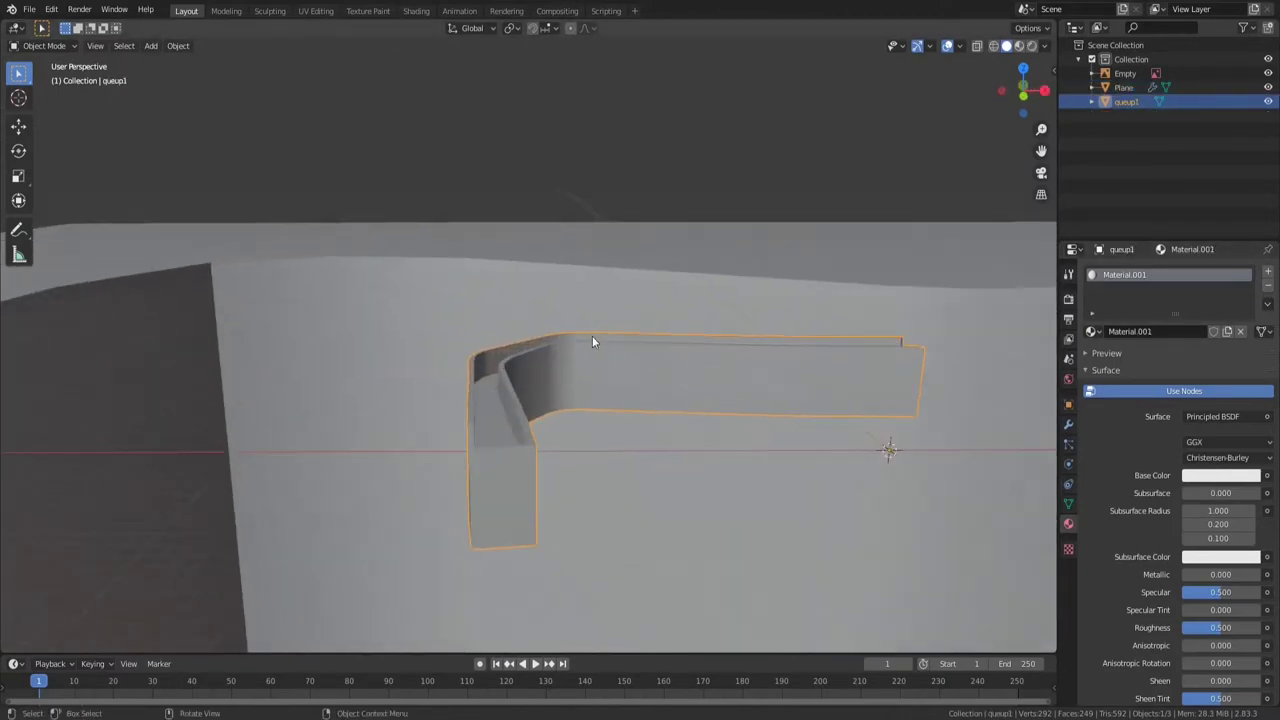
pyautogui.moveTo(592, 336); pyautogui.dragTo(590, 430, button='middle')
pyautogui.scroll(-8, 635, 428)
# Review the Plane block and the queup1 piece together from several angles, ending with nothing selected
pyautogui.click(814, 359)
pyautogui.moveTo(752, 343); pyautogui.dragTo(840, 332, button='middle')
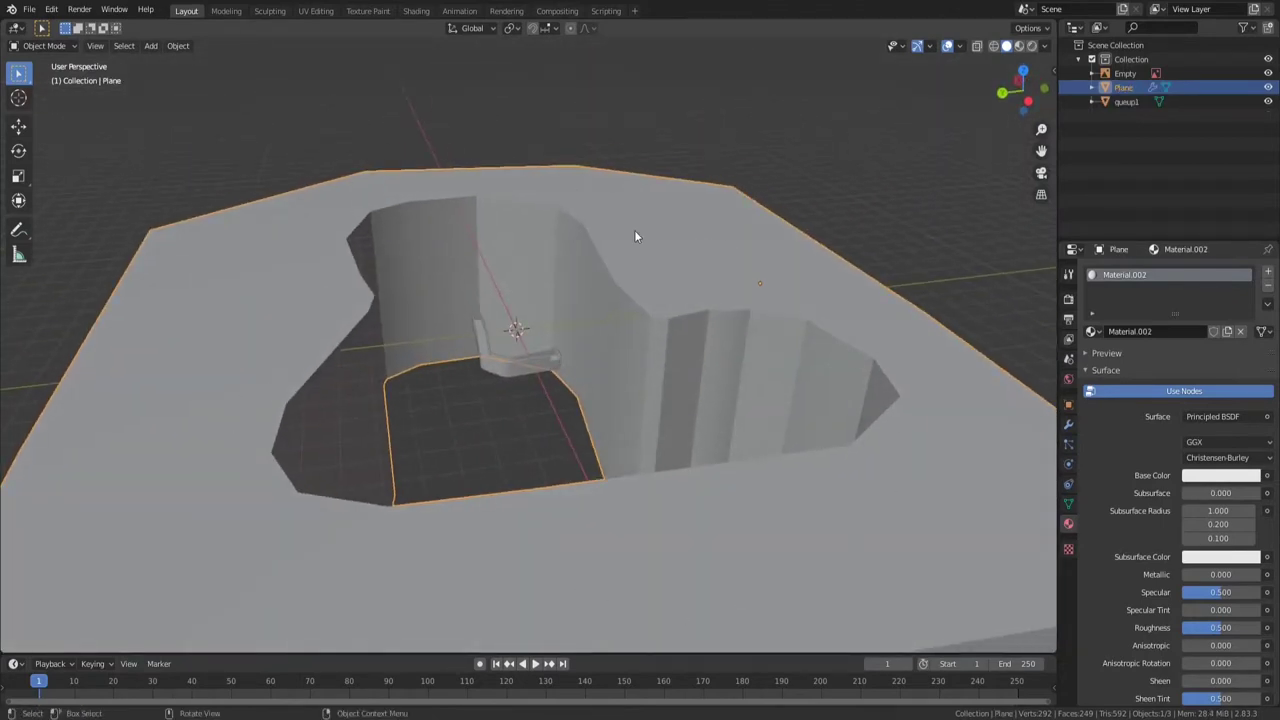
pyautogui.moveTo(722, 420); pyautogui.dragTo(602, 387, button='middle')
pyautogui.scroll(-7, 618, 364)
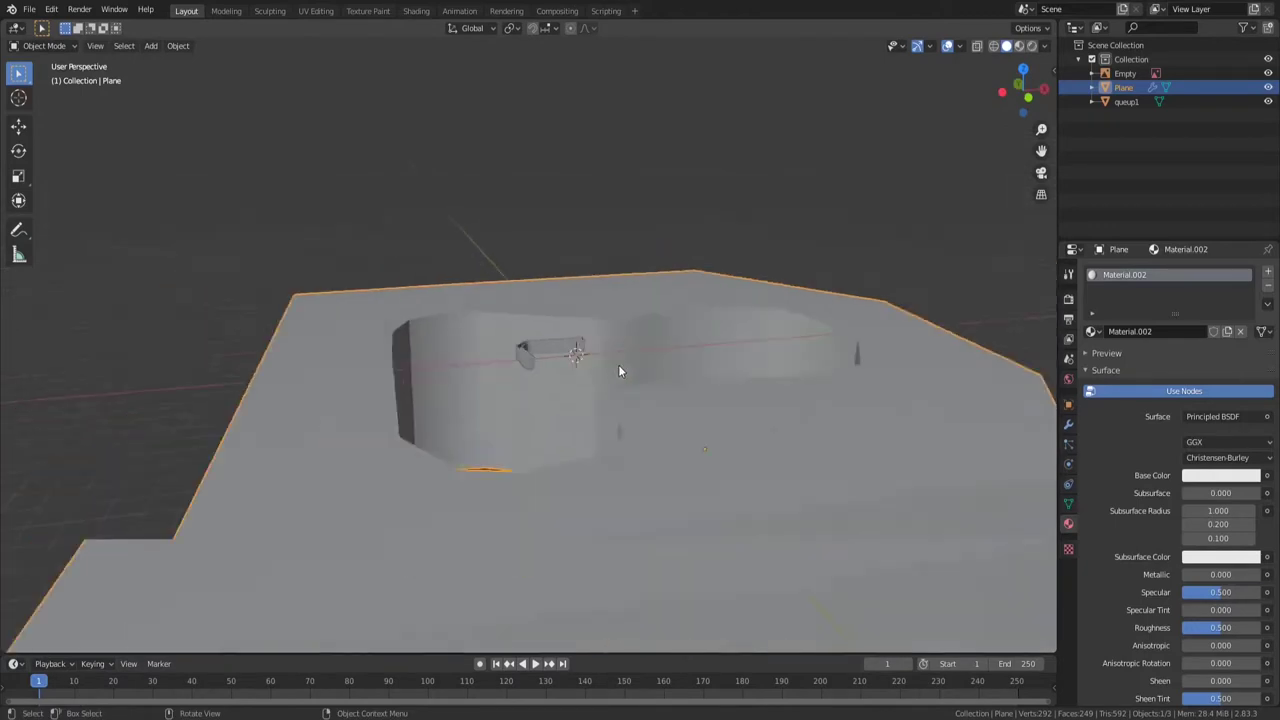
pyautogui.scroll(8, 534, 346)
pyautogui.scroll(-7, 540, 382)
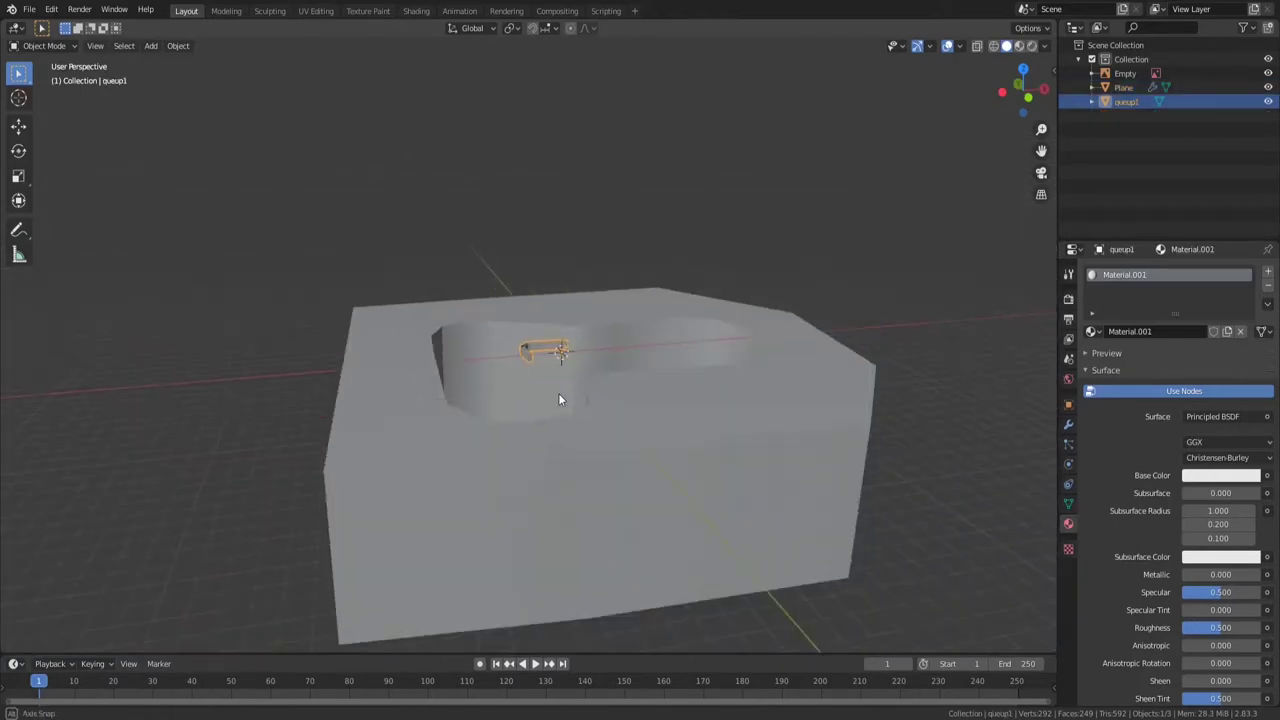
pyautogui.moveTo(560, 400); pyautogui.dragTo(622, 408, button='middle')
pyautogui.click(526, 354)
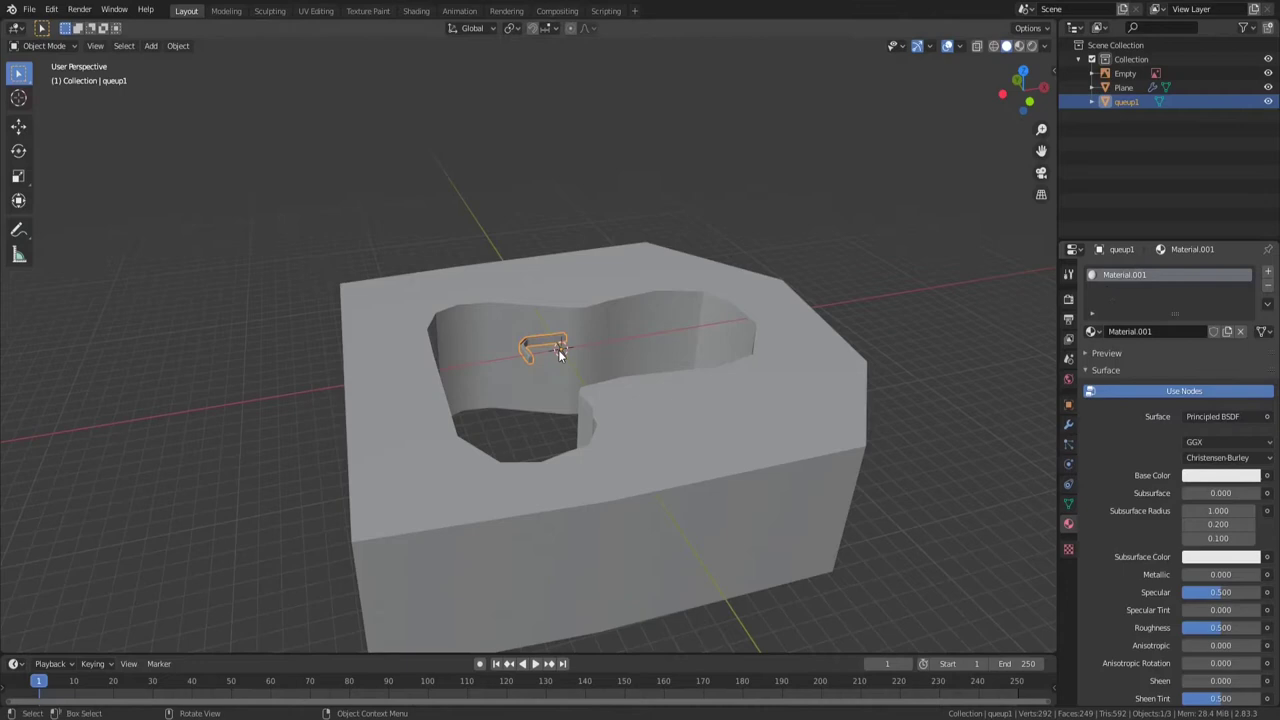
pyautogui.click(492, 182)
pyautogui.moveTo(492, 182); pyautogui.dragTo(560, 220, button='middle')
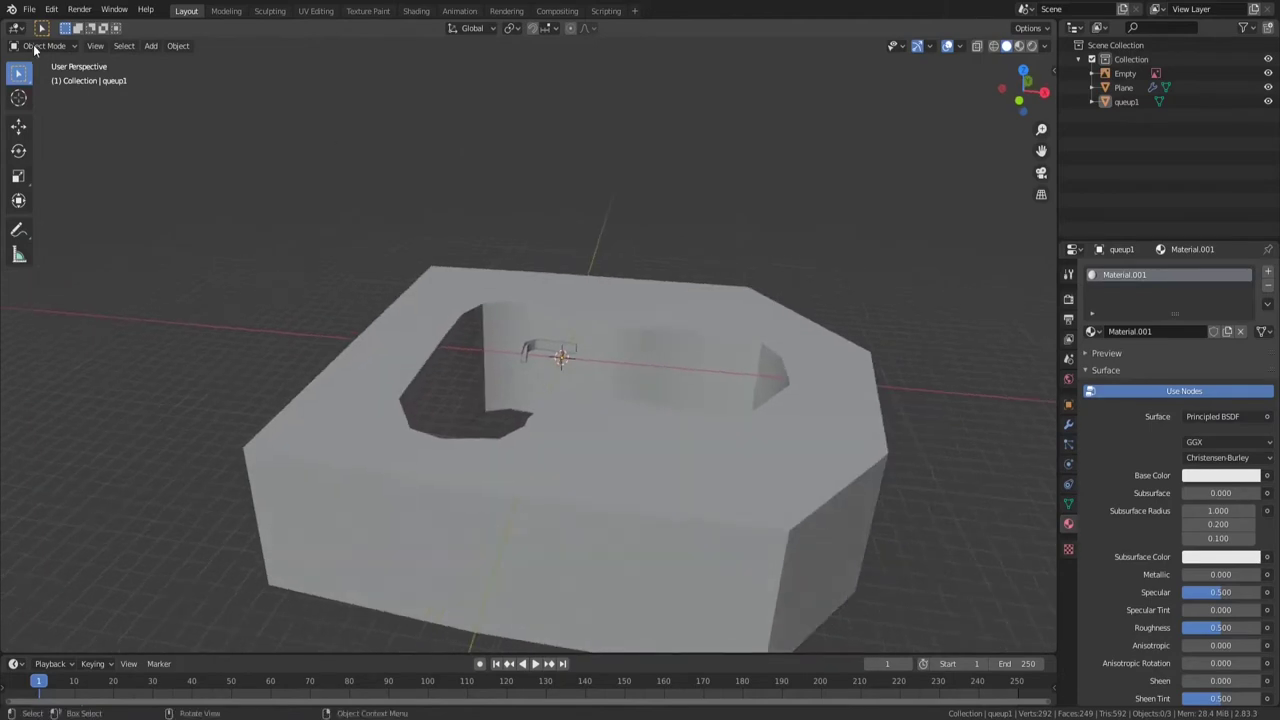
# Export the whole scene as the Collada file bigconc.dae in the Compact rides folder
pyautogui.click(29, 9)
pyautogui.moveTo(100, 215)
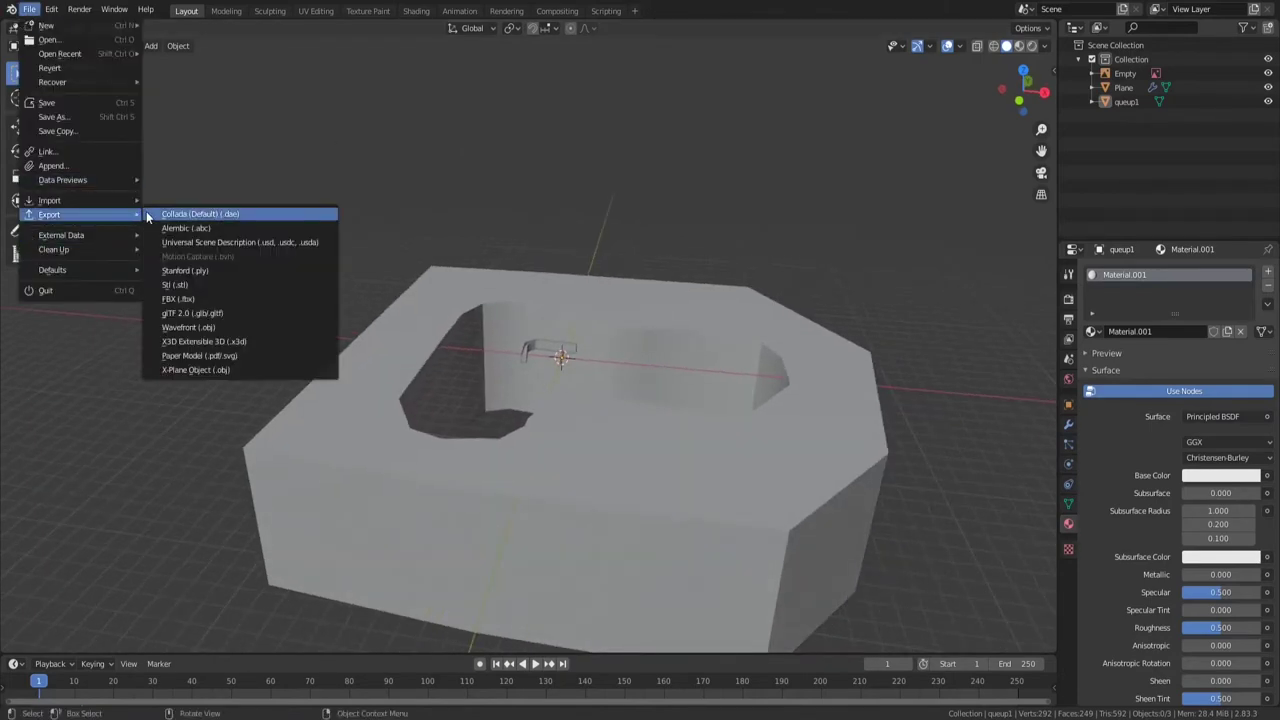
pyautogui.click(210, 214)
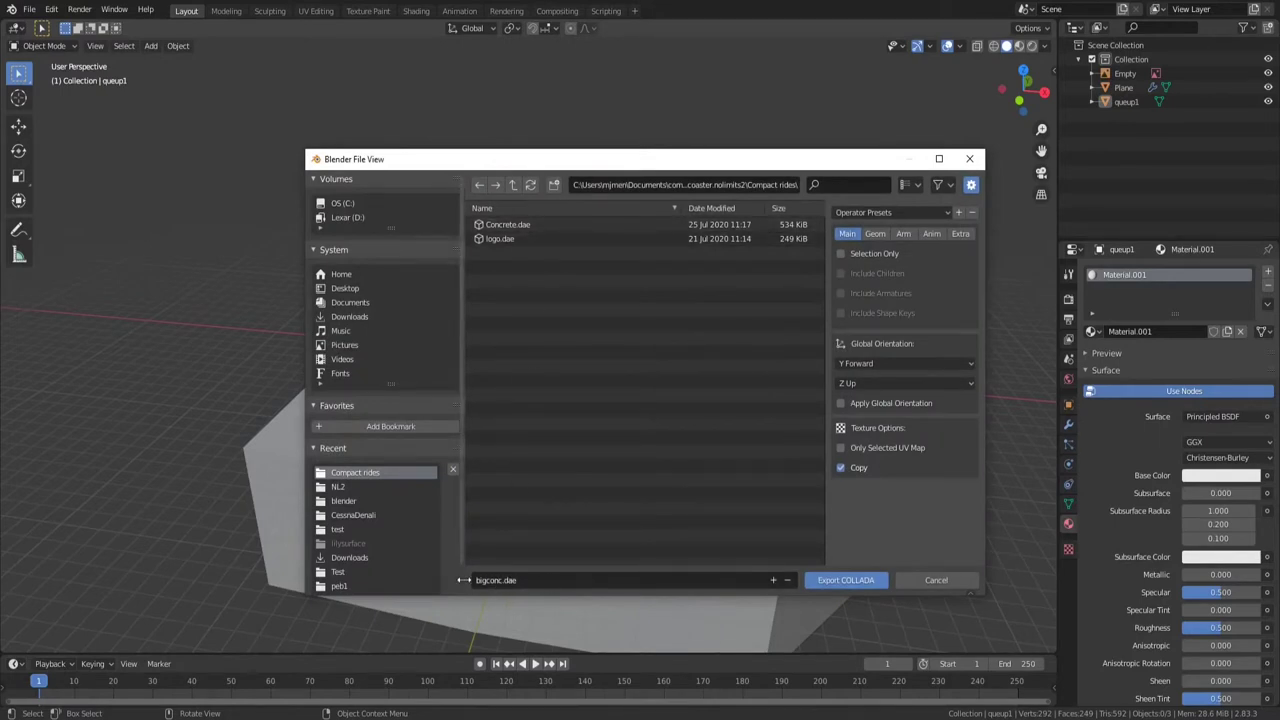
pyautogui.click(845, 580)
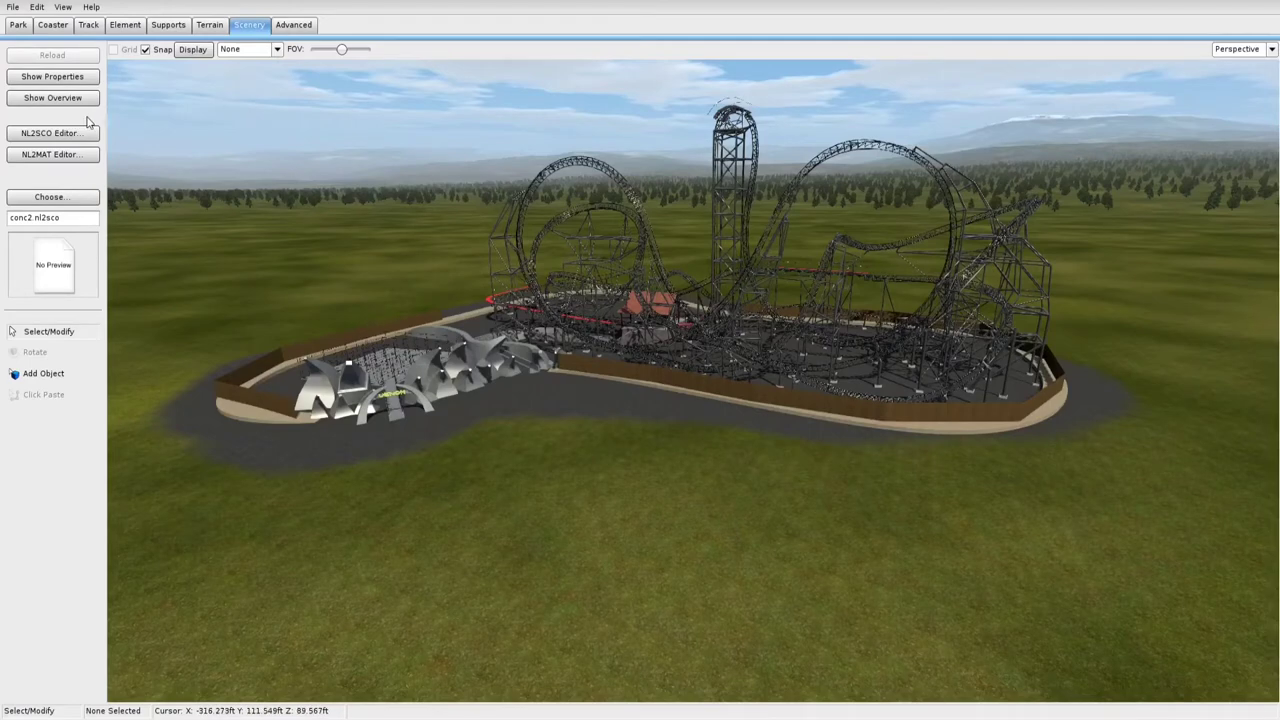
# Switch to the NoLimits 2 editor, create the scene object file Conc2.nl2sco and assign bigconc.dae as its 3D model
pyautogui.click(84, 134)
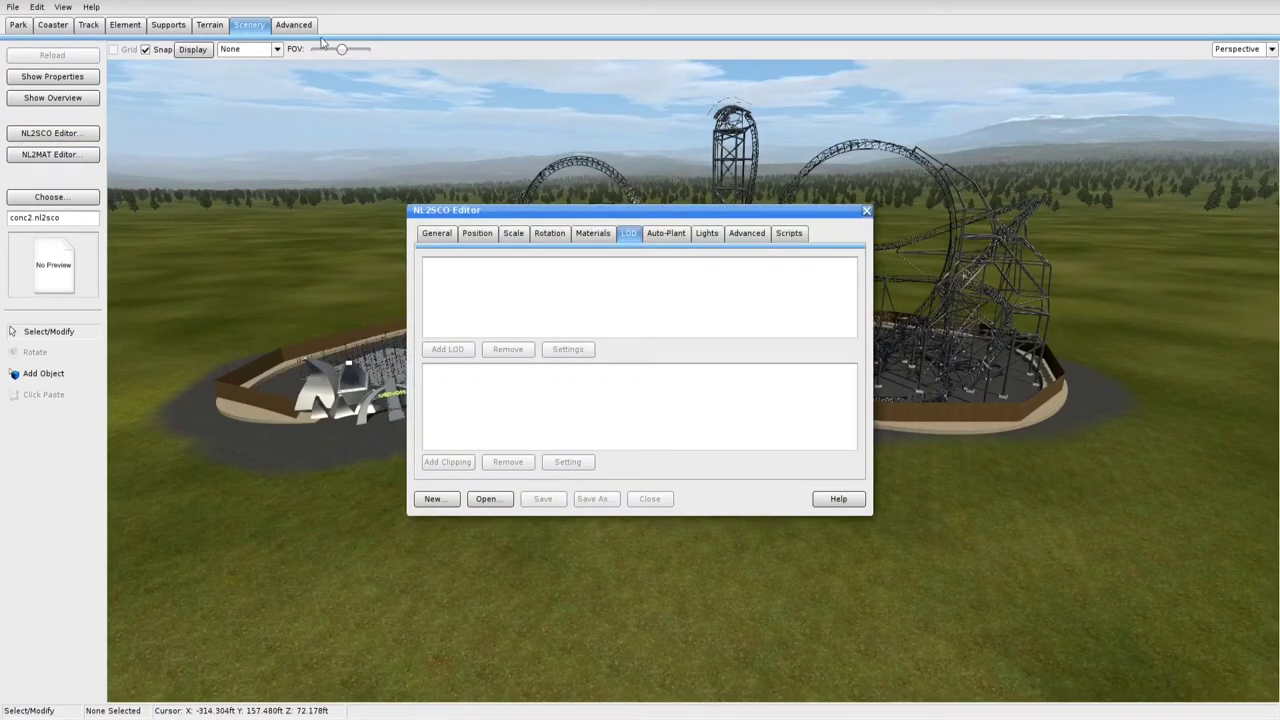
pyautogui.click(449, 232)
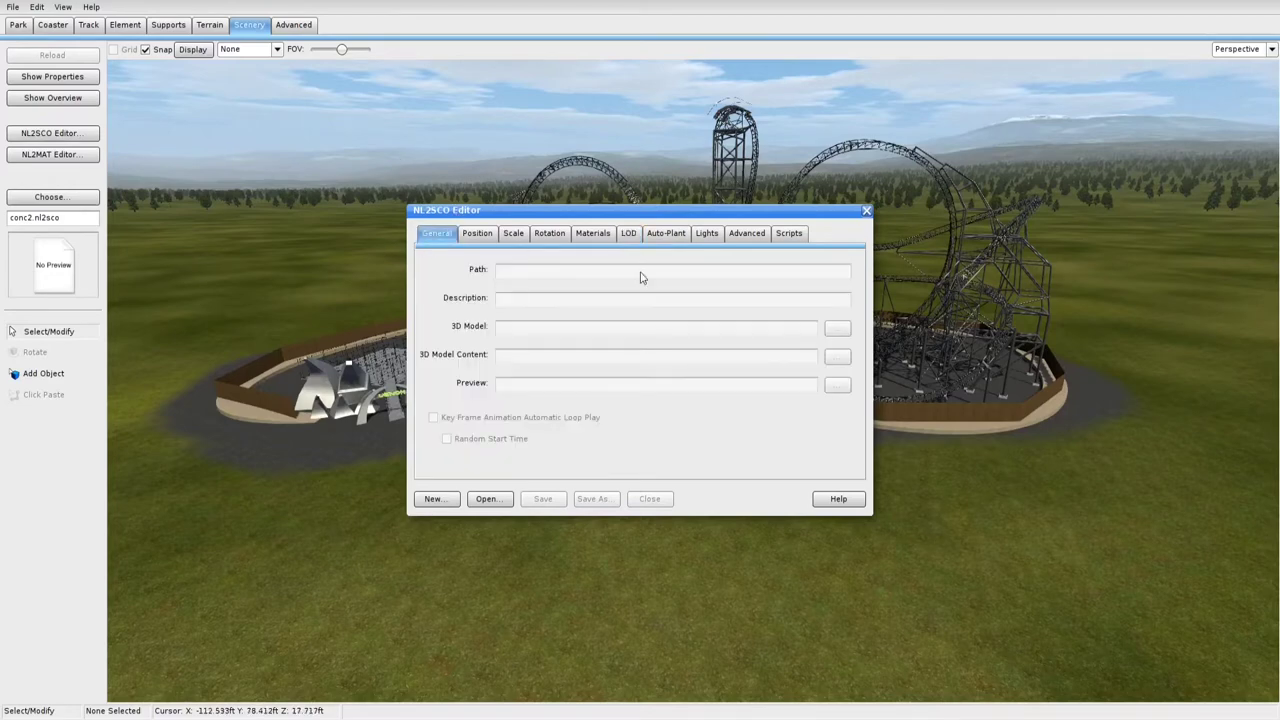
pyautogui.click(438, 499)
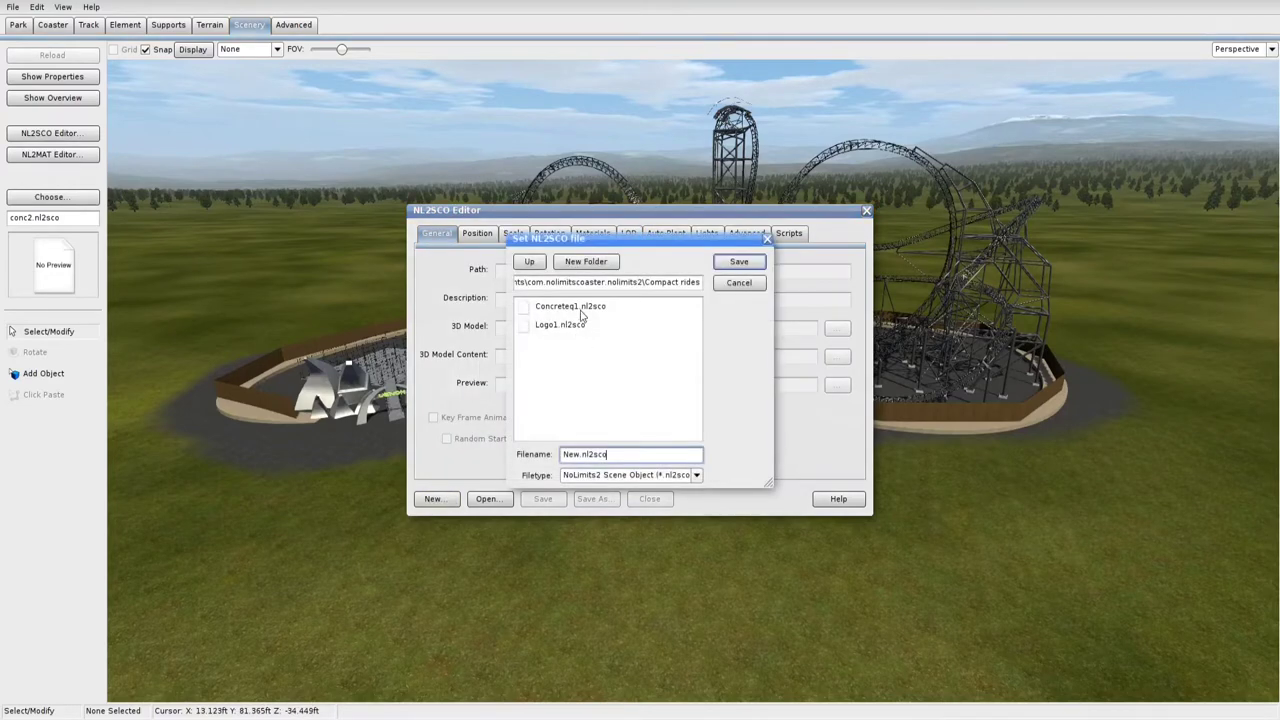
pyautogui.press('BackSpace')
pyautogui.press('BackSpace')
pyautogui.write('tonc2')
pyautogui.click(743, 264)
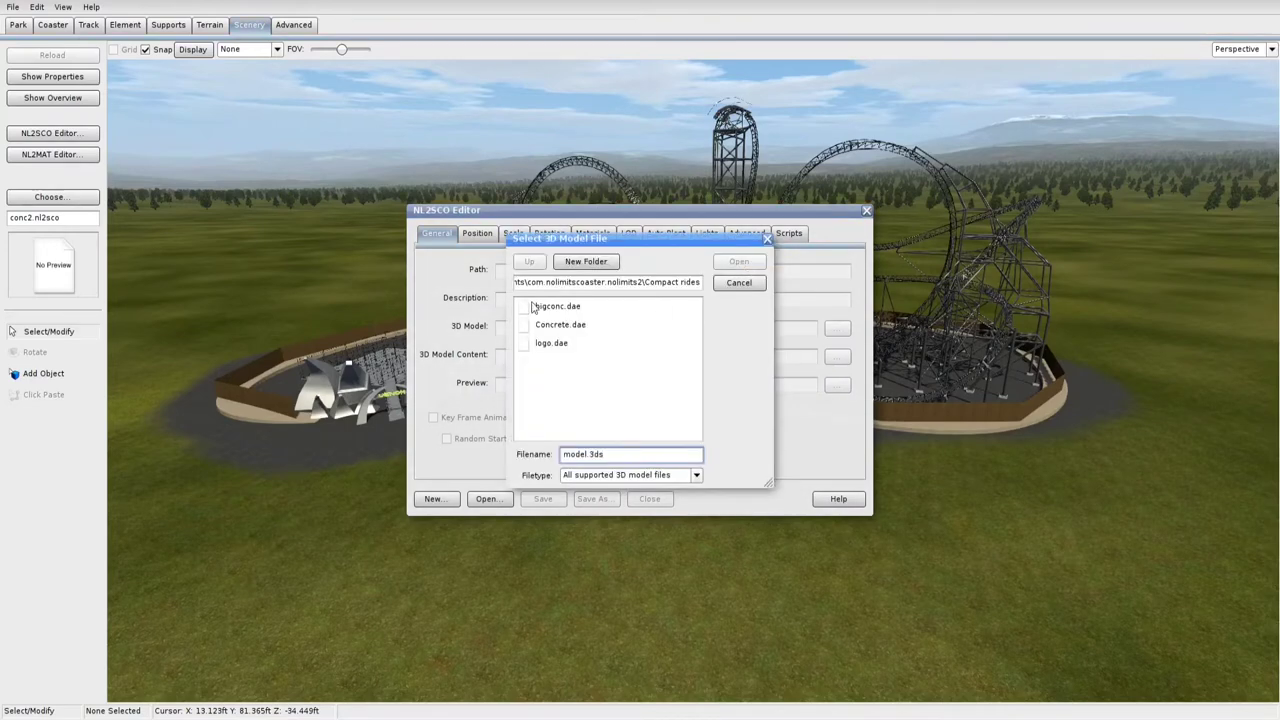
pyautogui.click(566, 309)
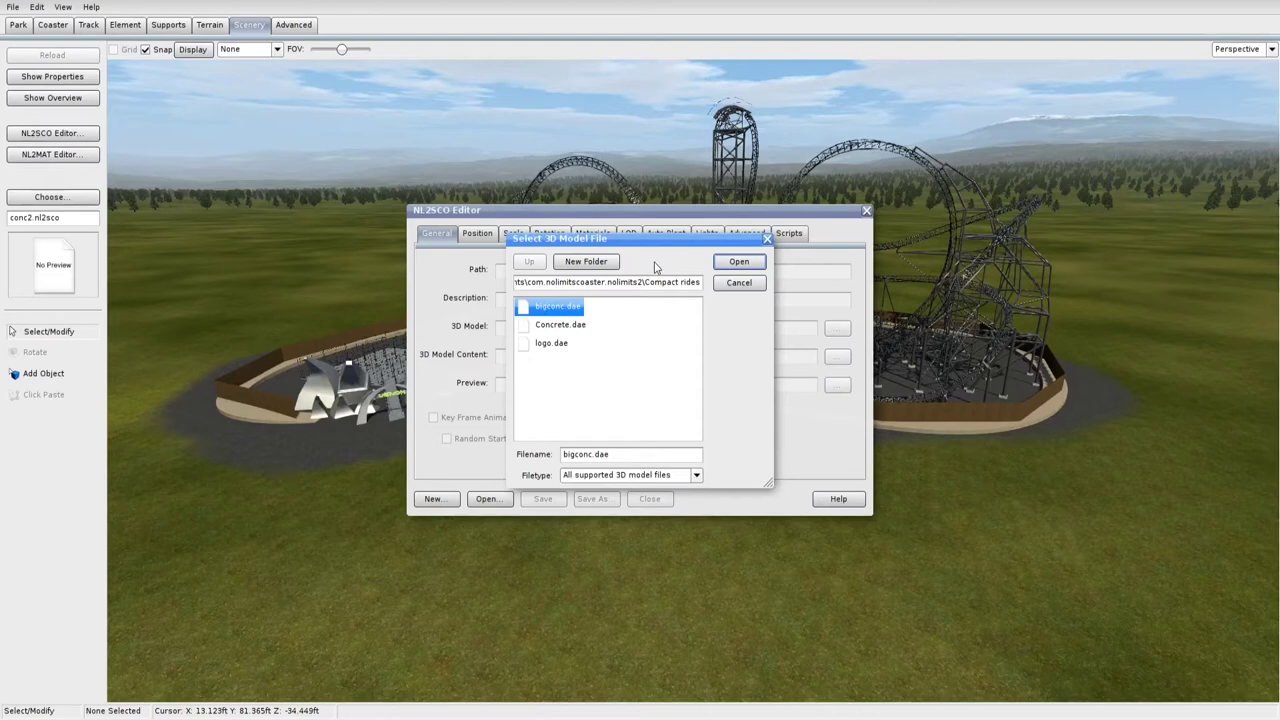
pyautogui.click(739, 261)
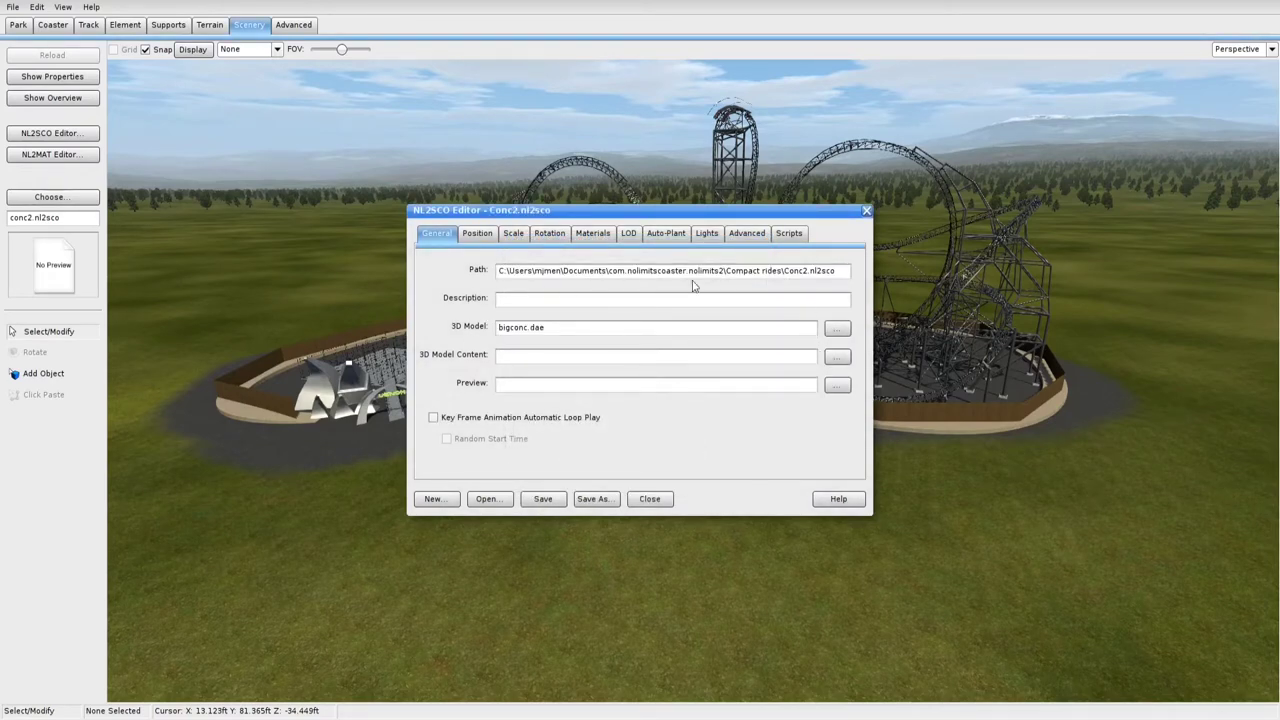
# Replace the scene object's Material.002 with the Concrete3 material file
pyautogui.click(549, 233)
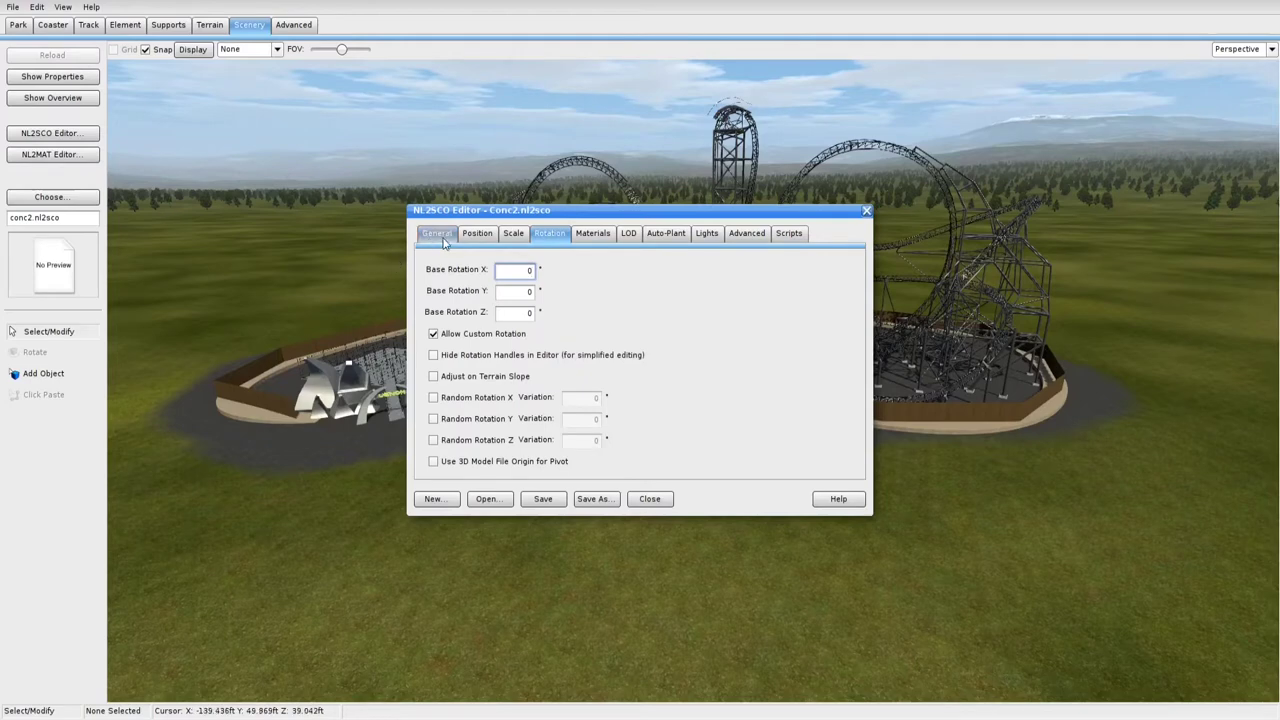
pyautogui.click(478, 233)
pyautogui.click(513, 233)
pyautogui.click(628, 233)
pyautogui.click(594, 234)
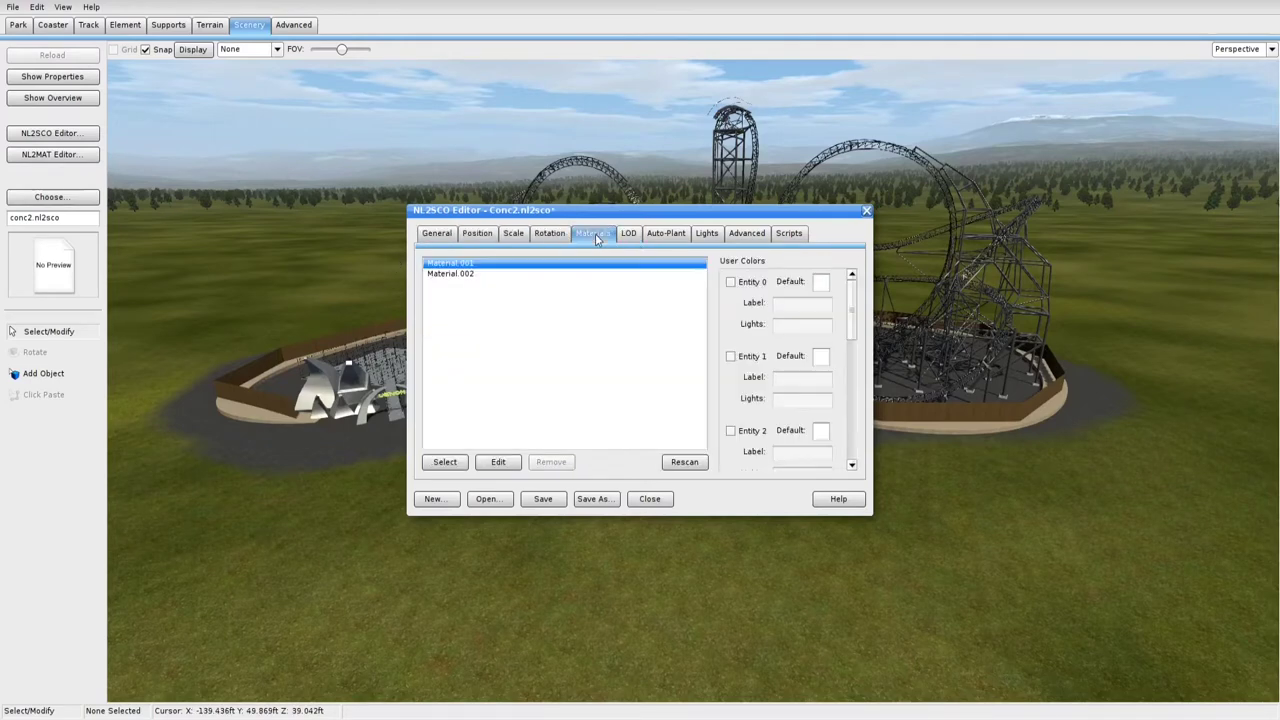
pyautogui.click(472, 274)
pyautogui.click(471, 267)
pyautogui.click(484, 275)
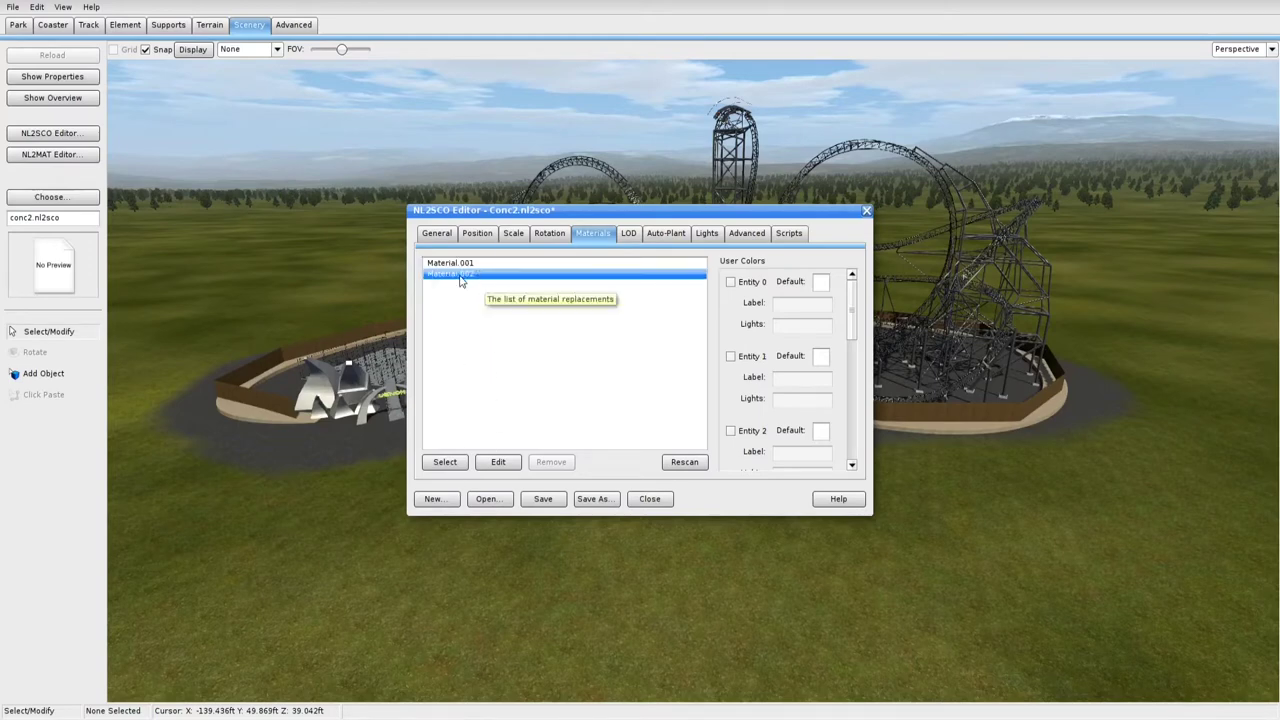
pyautogui.click(447, 465)
pyautogui.click(625, 322)
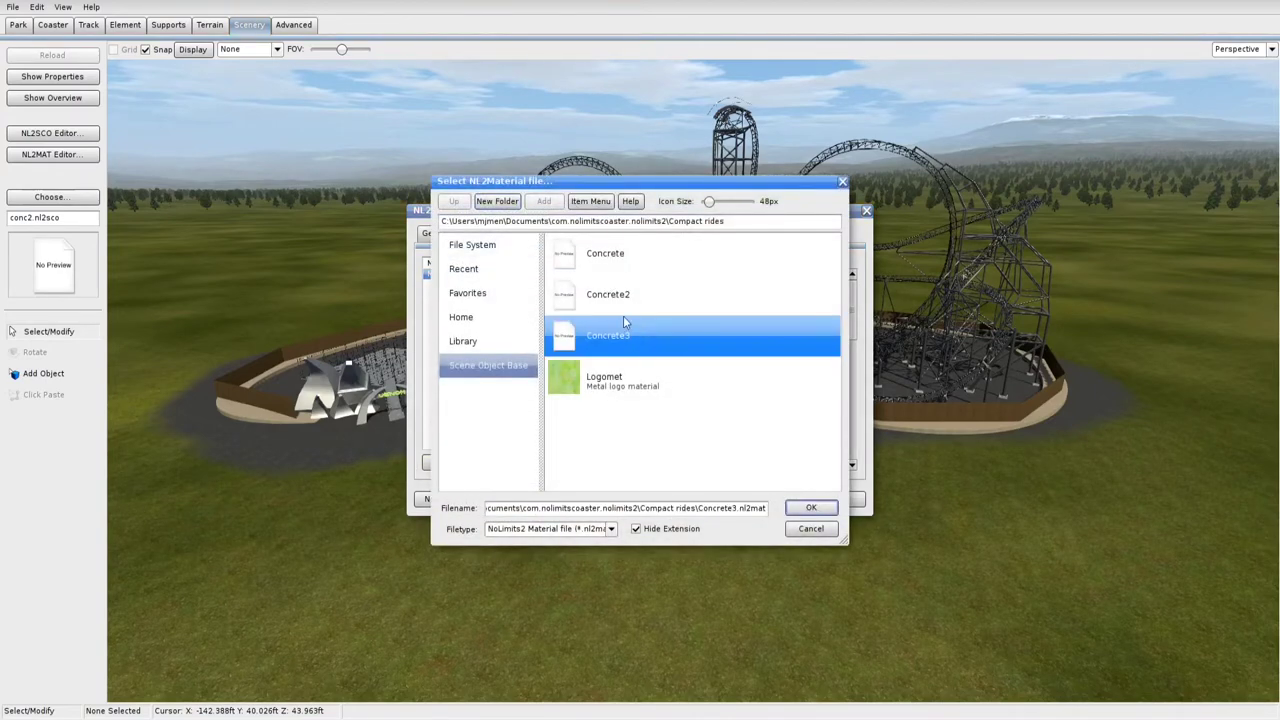
pyautogui.click(811, 510)
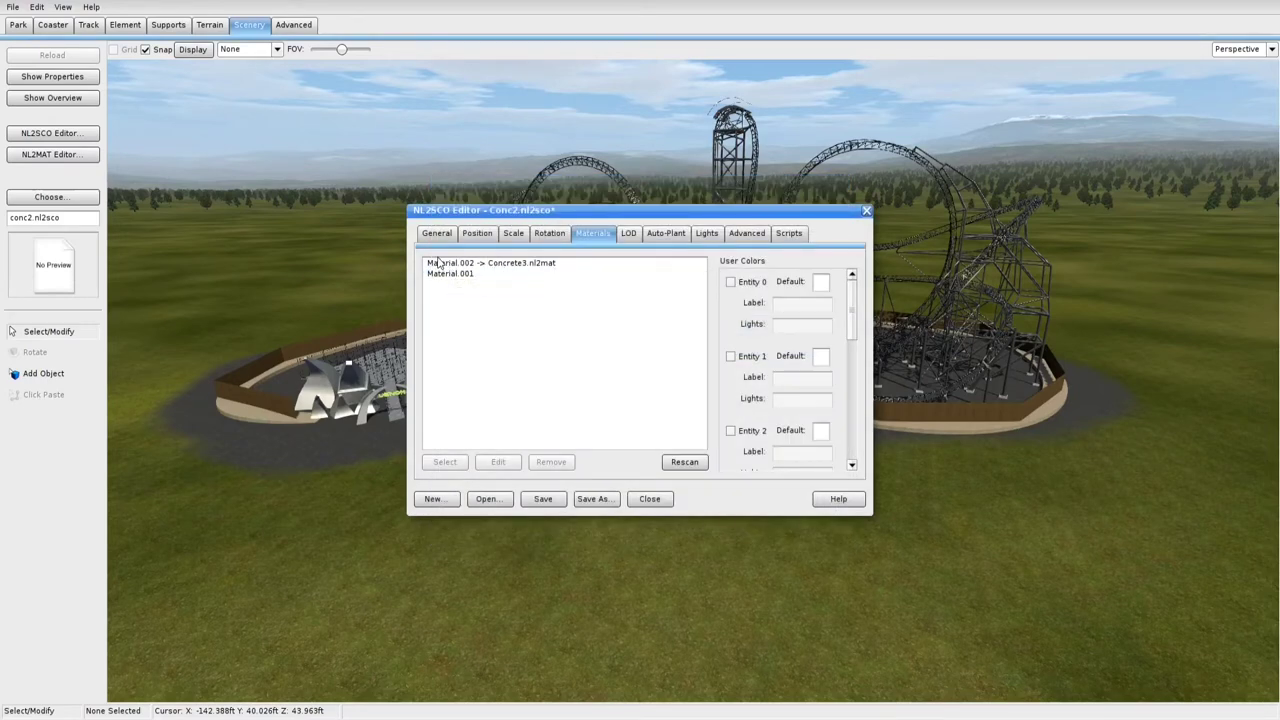
# Create a new NL2MAT material file named Plaster1.nl2mat in the Compact rides folder for Material.001
pyautogui.click(477, 276)
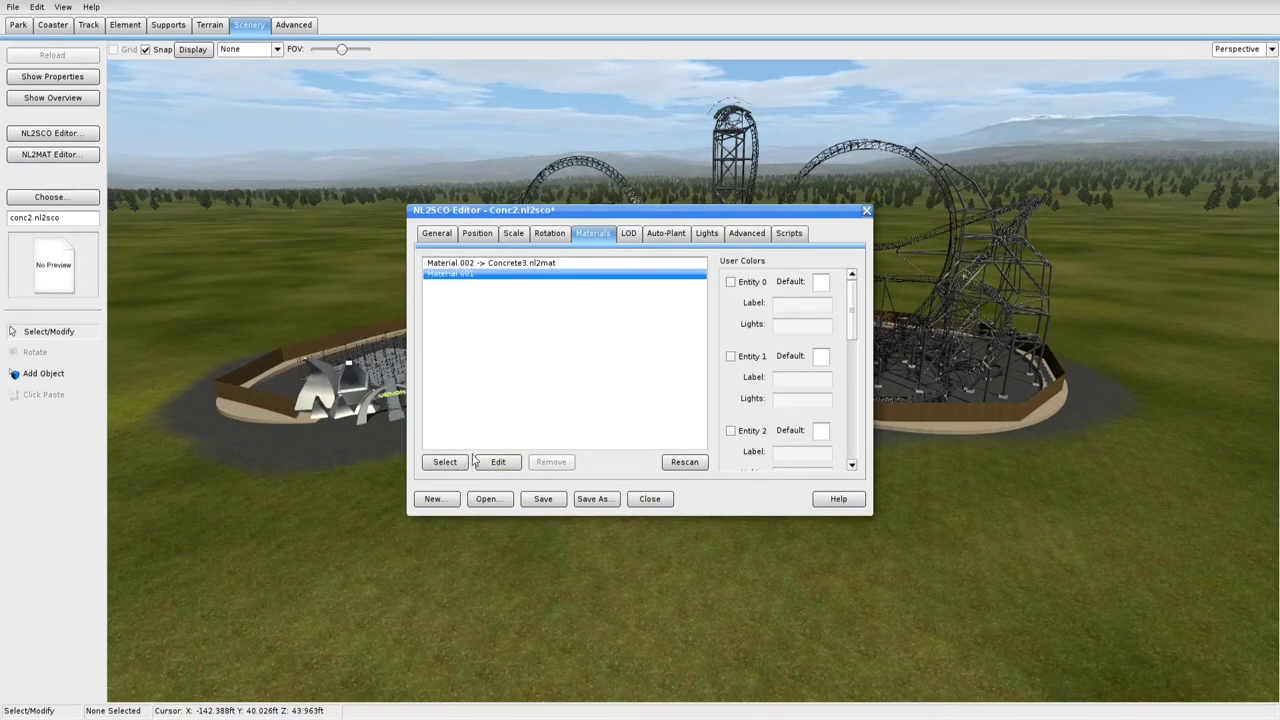
pyautogui.click(69, 157)
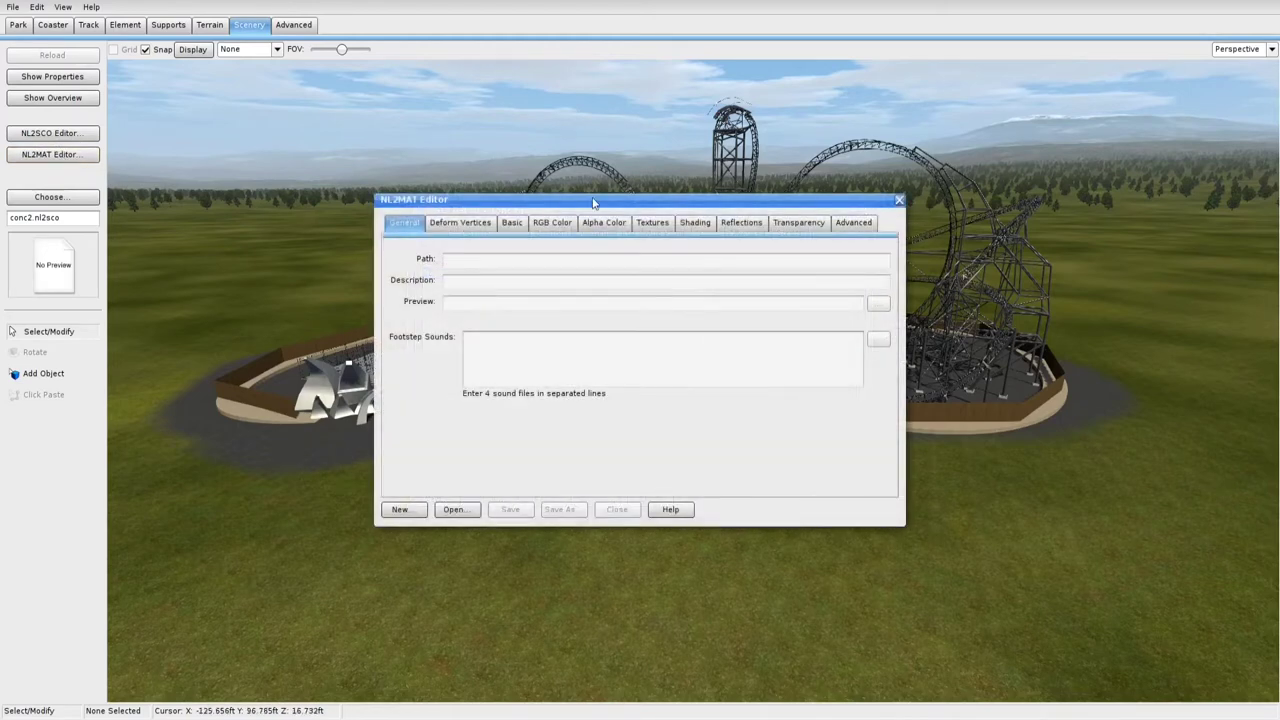
pyautogui.click(425, 508)
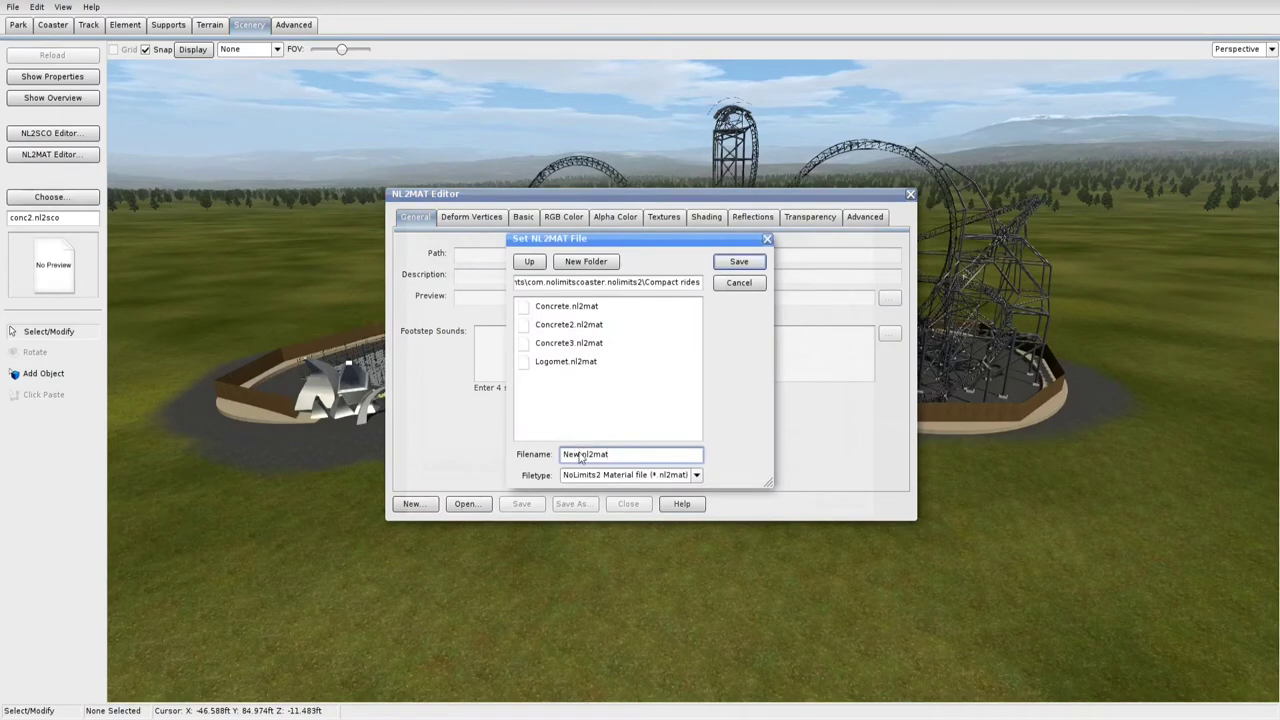
pyautogui.press('BackSpace')
pyautogui.press('BackSpace')
pyautogui.press('BackSpace')
pyautogui.write('Plaster1')
pyautogui.click(739, 262)
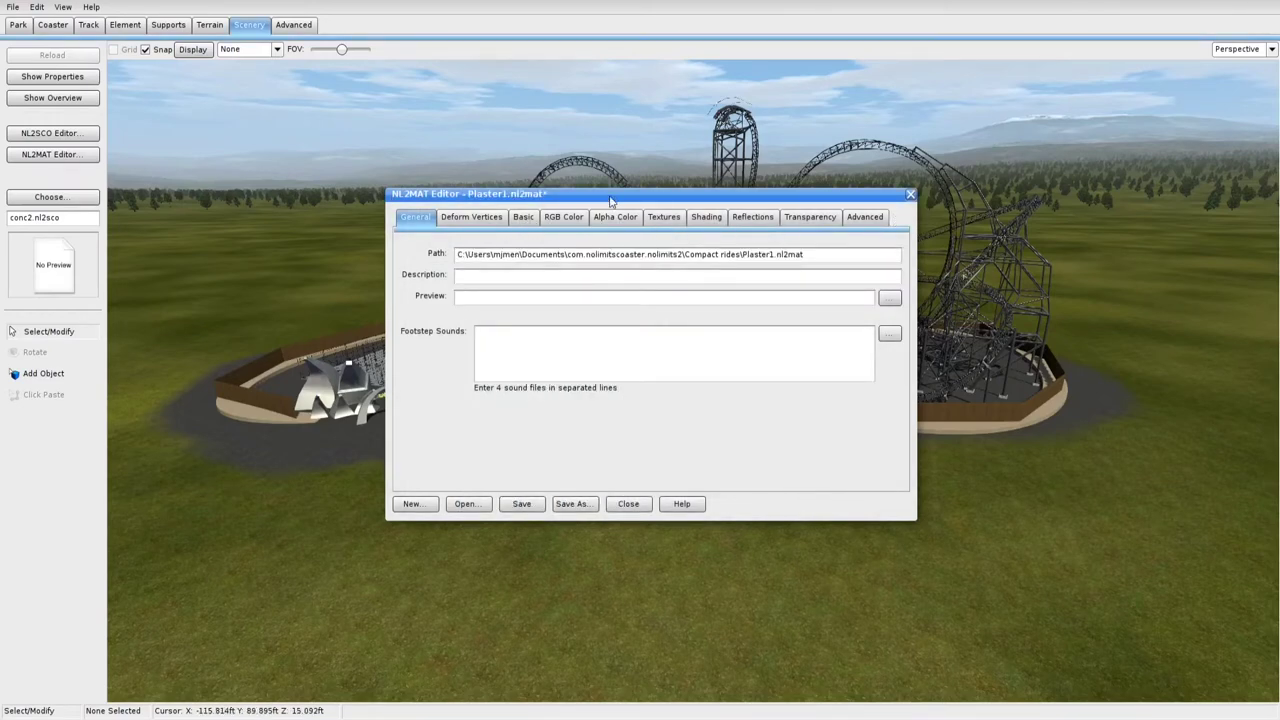
# Copy the PaintedPlaster012 color and displacement images from the zip archive into the Compact rides folder in File Explorer
pyautogui.click(663, 218)
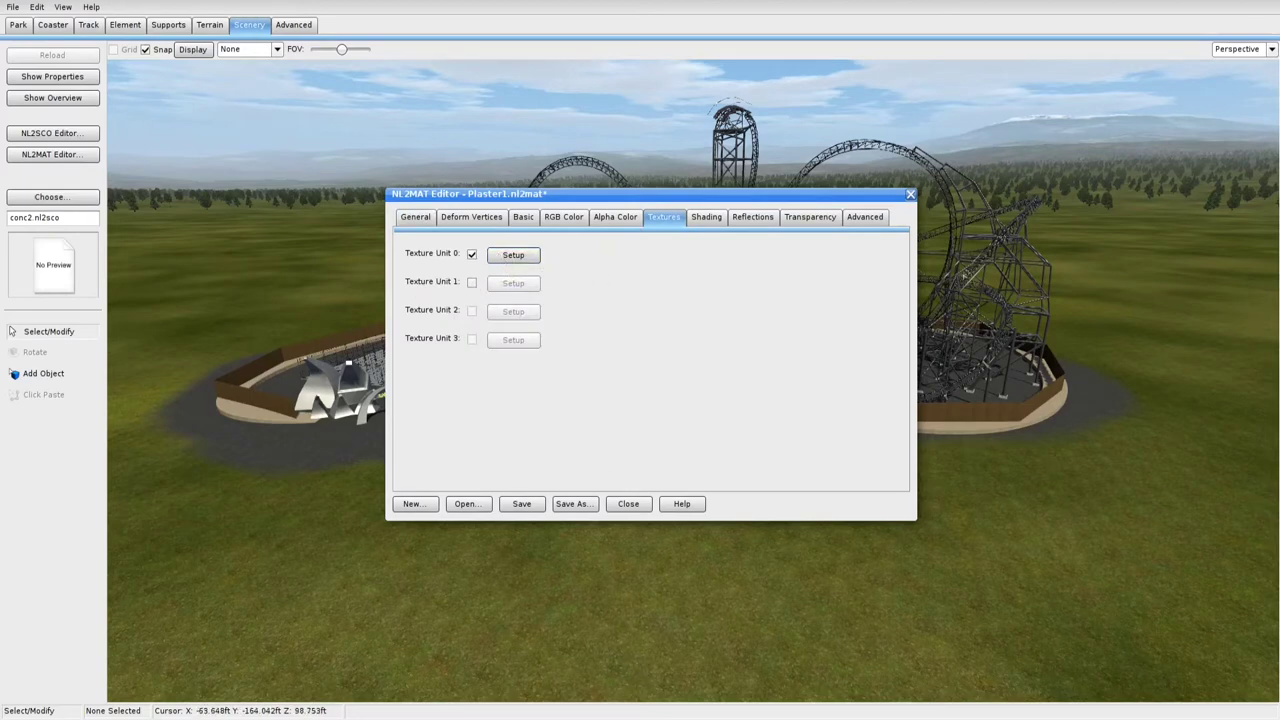
pyautogui.moveTo(440, 670)
pyautogui.click(477, 679)
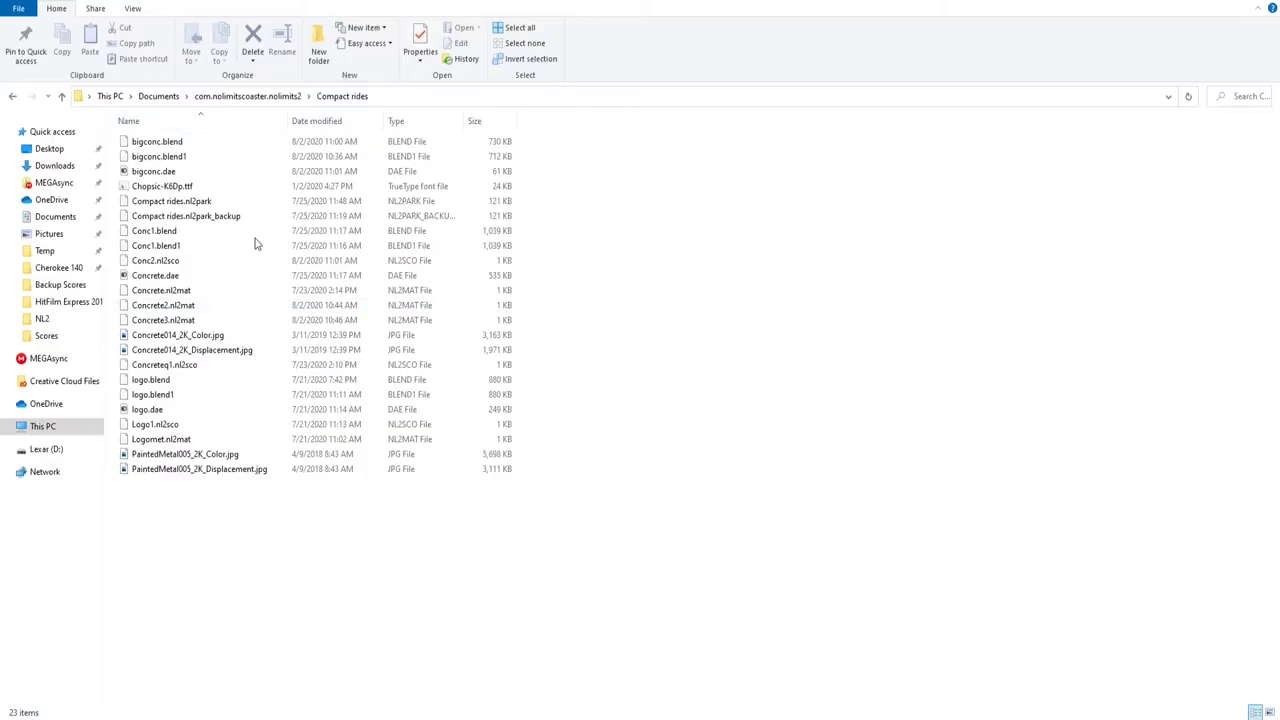
pyautogui.moveTo(700, 719)
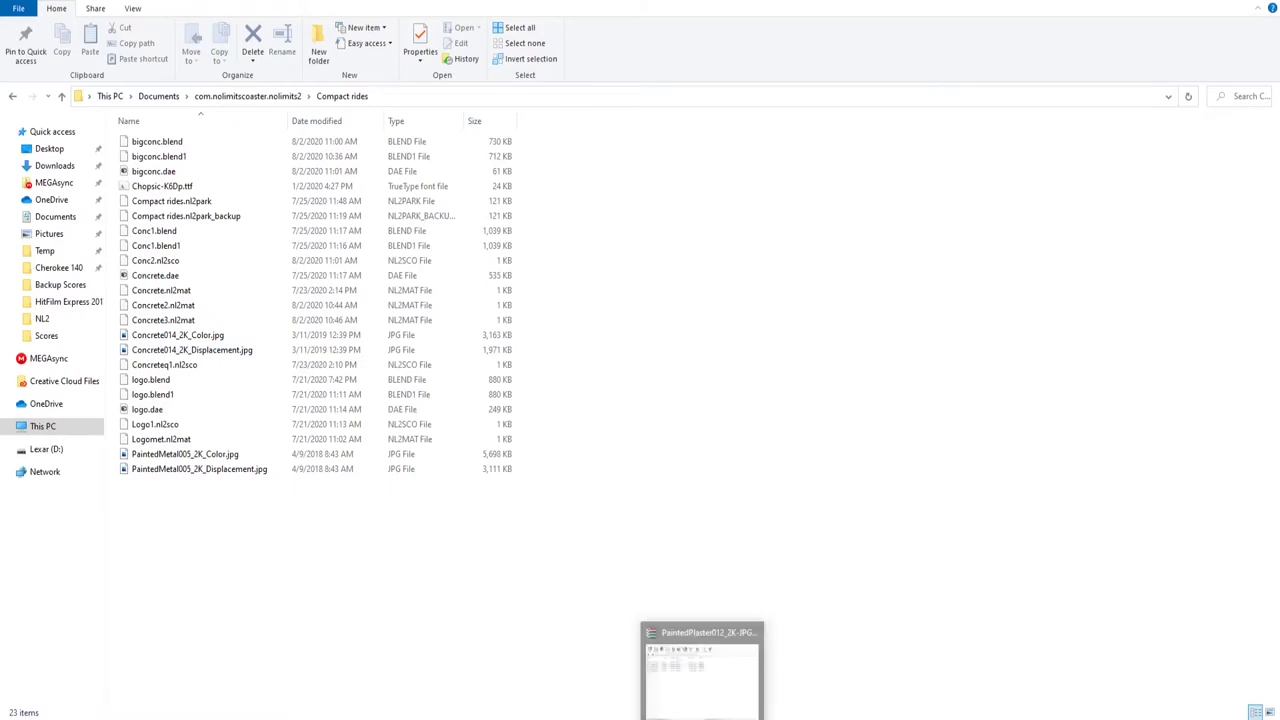
pyautogui.click(700, 665)
pyautogui.moveTo(650, 194); pyautogui.dragTo(608, 177)
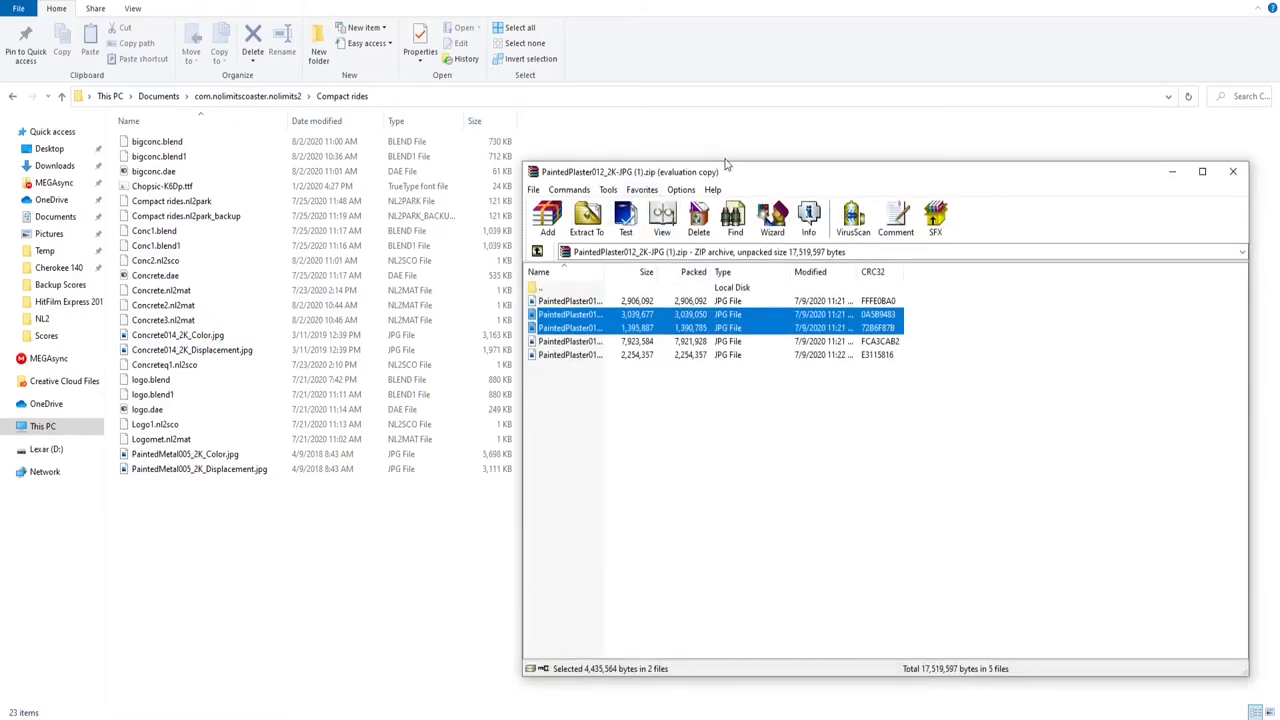
pyautogui.moveTo(598, 317); pyautogui.dragTo(448, 548)
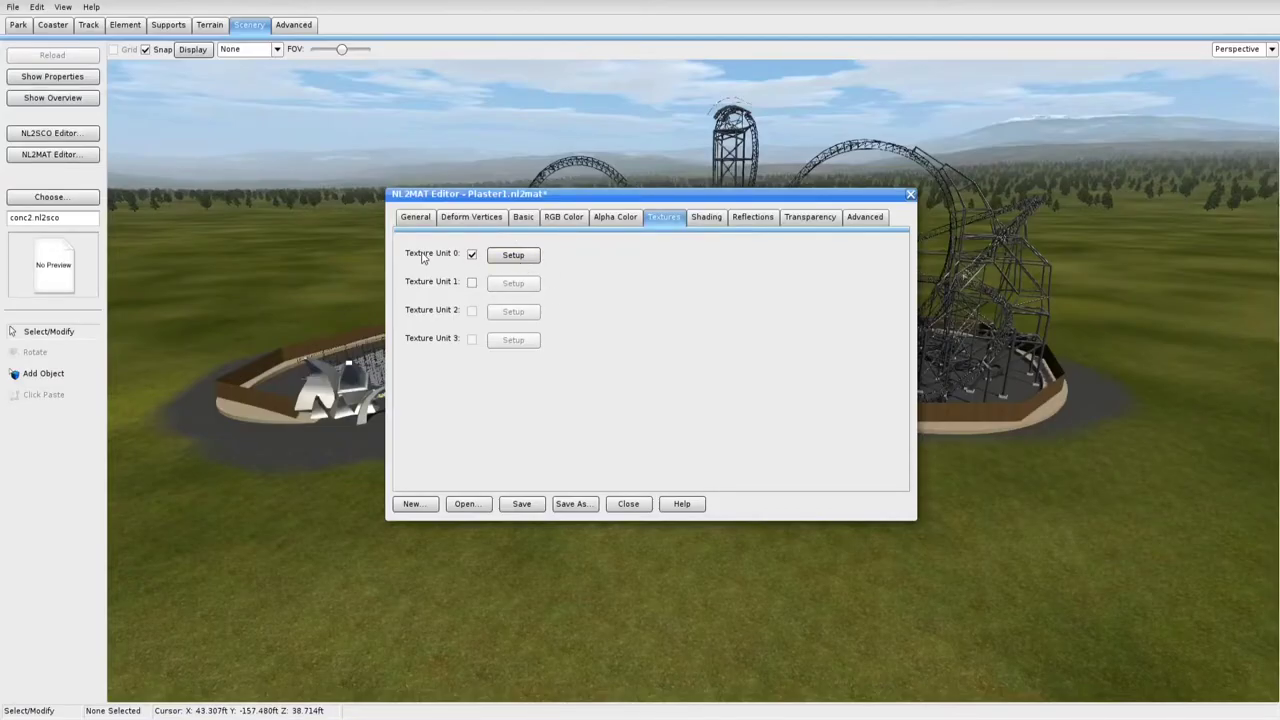
# Set the Plaster1 material's texture unit 0 to the 2D file PaintedPlaster012_2K_Color.jpg
pyautogui.click(514, 255)
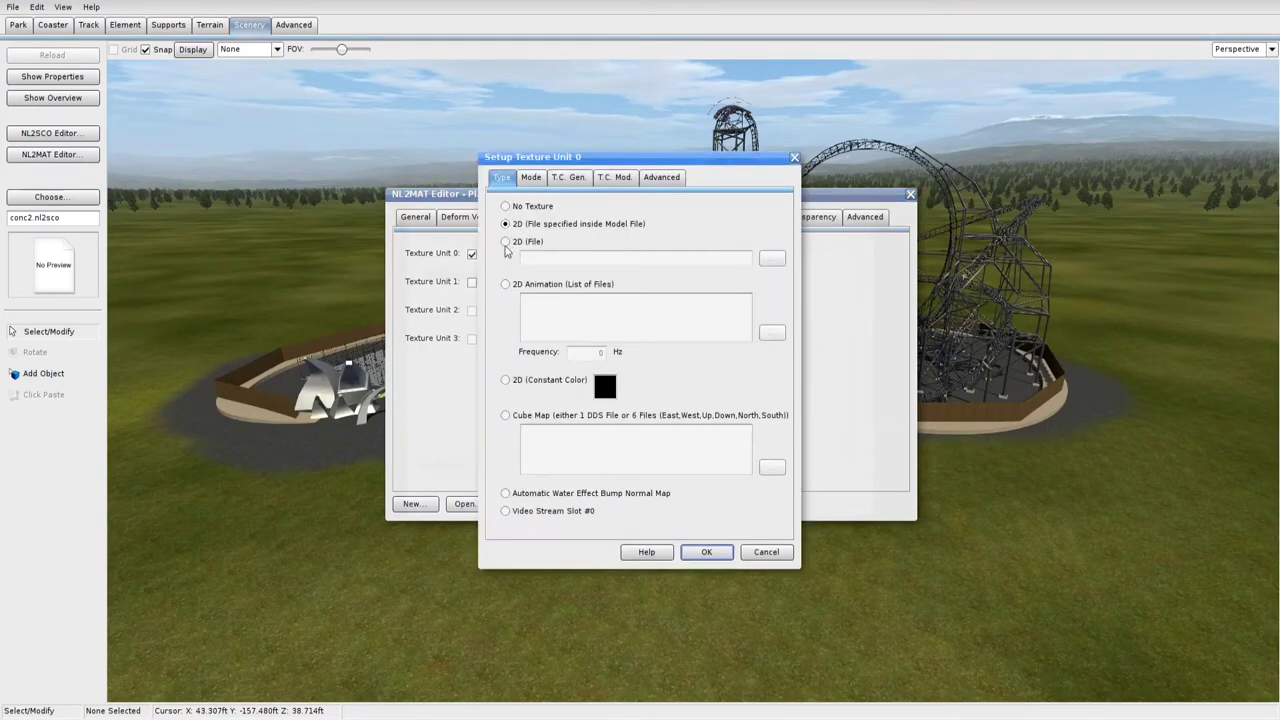
pyautogui.click(506, 242)
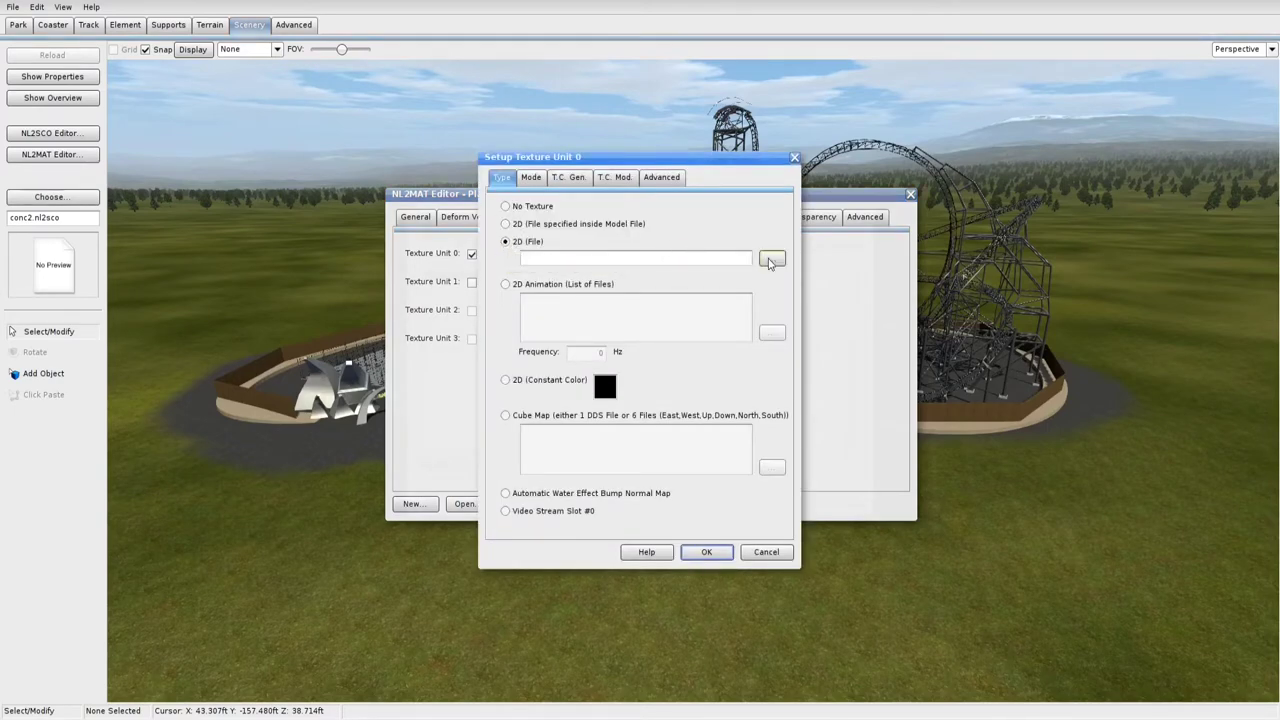
pyautogui.click(771, 258)
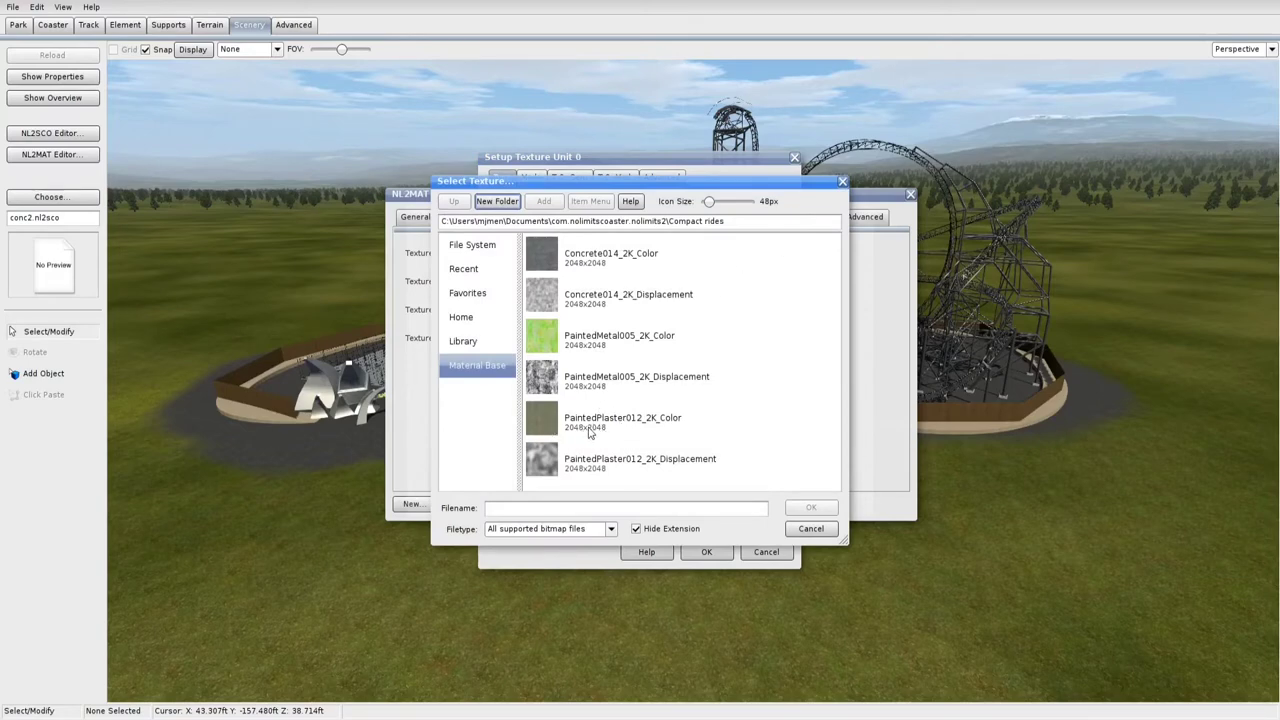
pyautogui.click(660, 425)
pyautogui.doubleClick(675, 430)
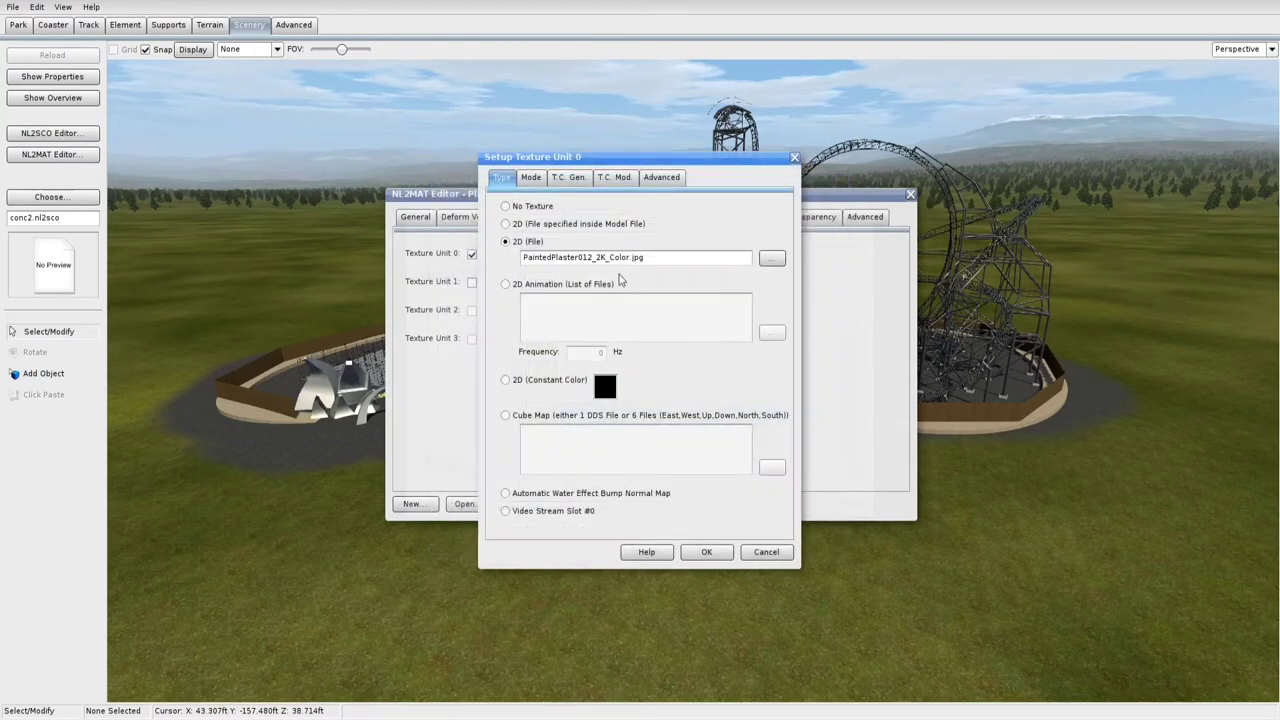
pyautogui.click(708, 553)
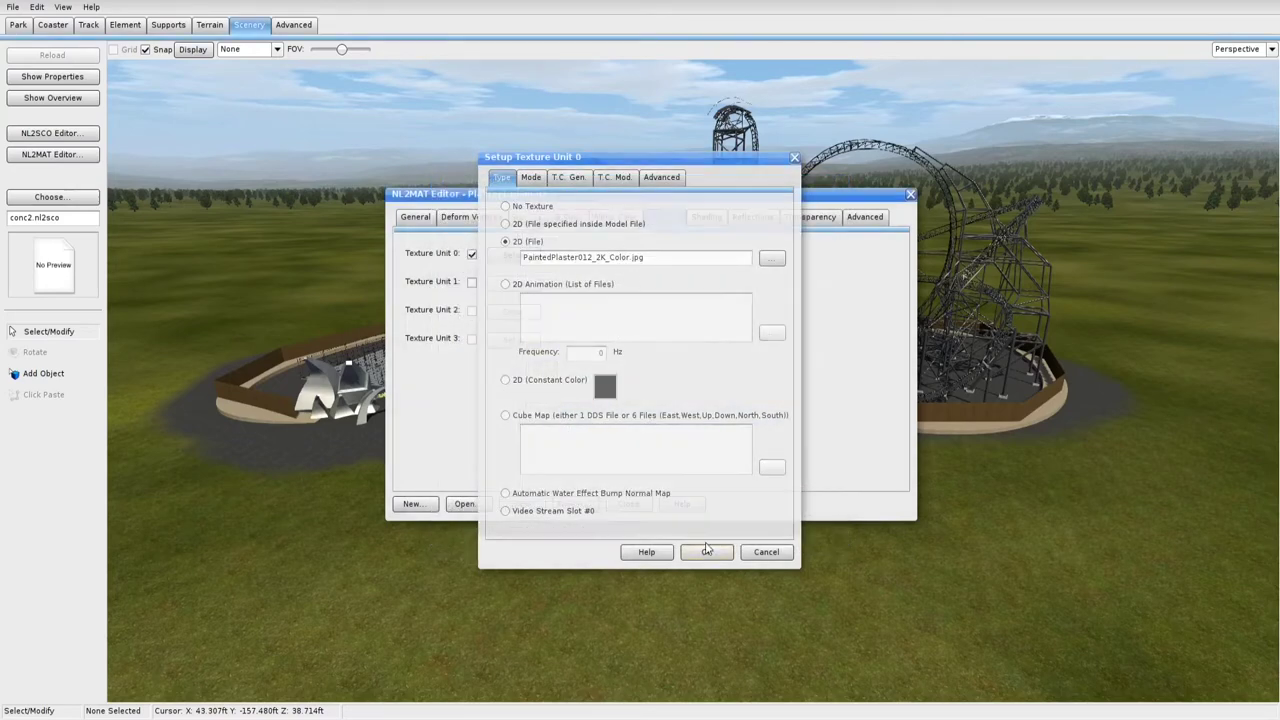
# Enable texture unit 1 with PaintedPlaster012_2K_Displacement.jpg in height-map bump mode at height scale 2.2, and save the Plaster1 material
pyautogui.click(472, 282)
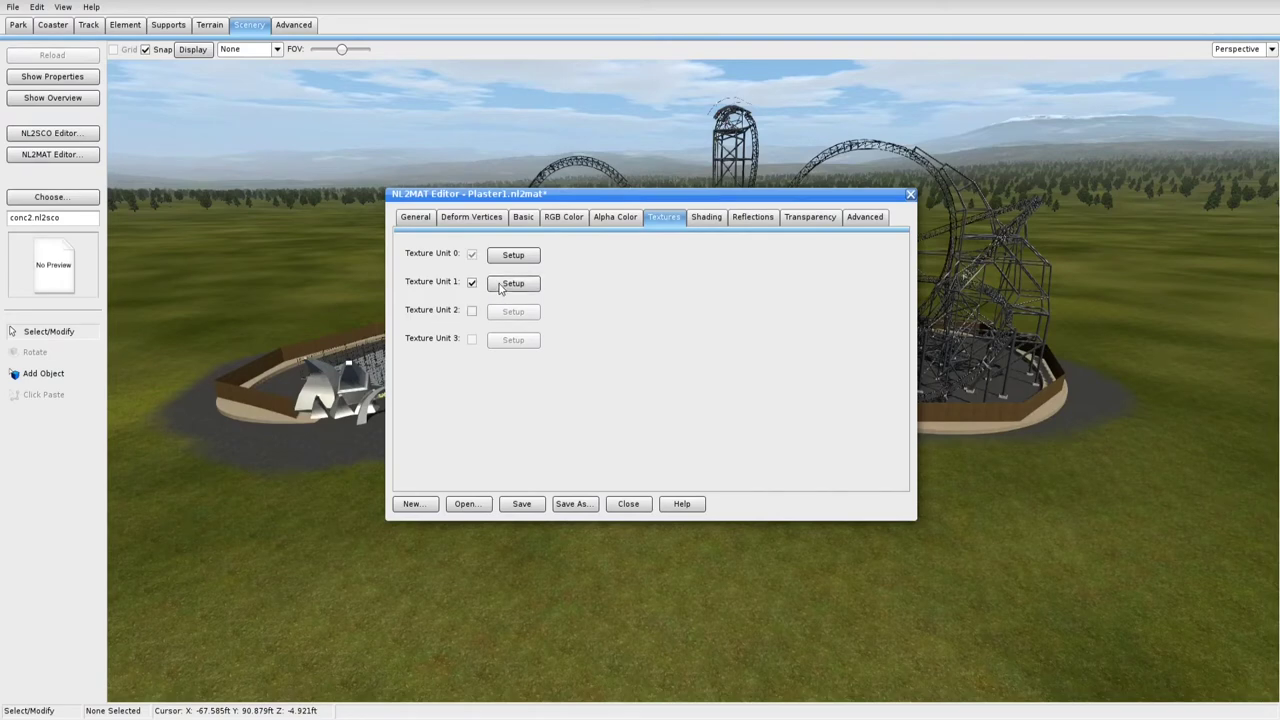
pyautogui.click(515, 284)
pyautogui.click(517, 245)
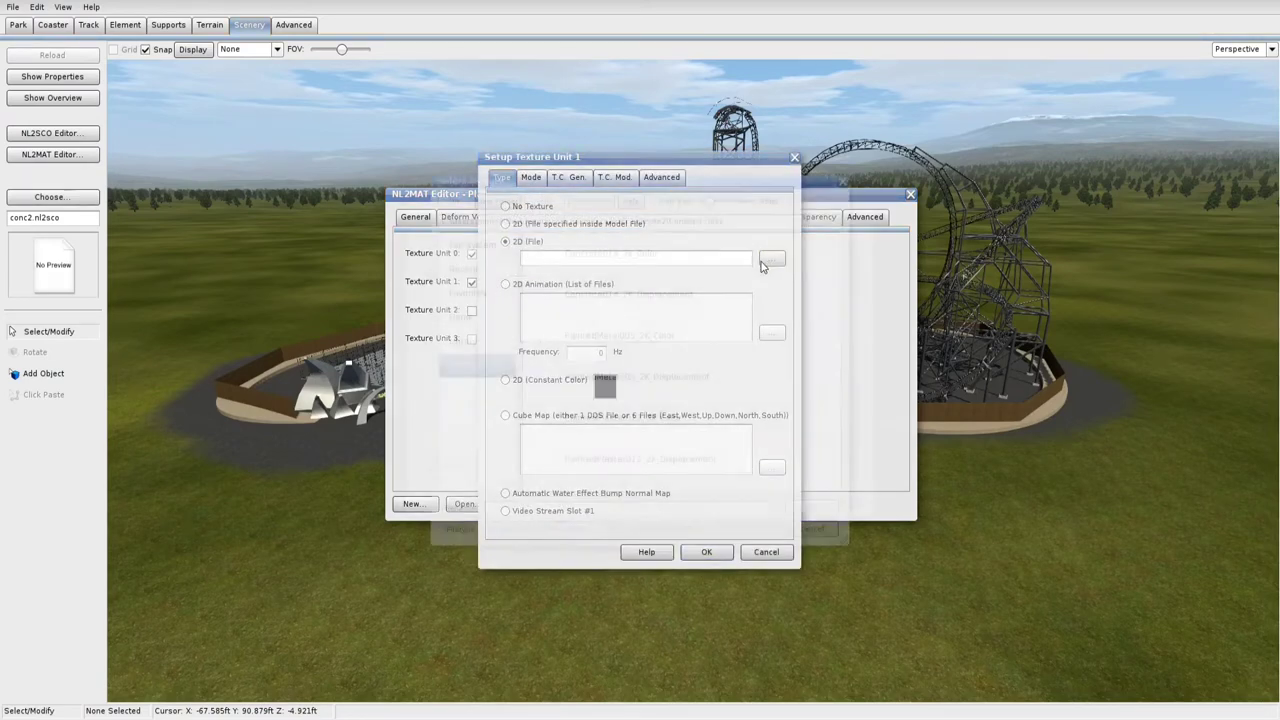
pyautogui.click(704, 462)
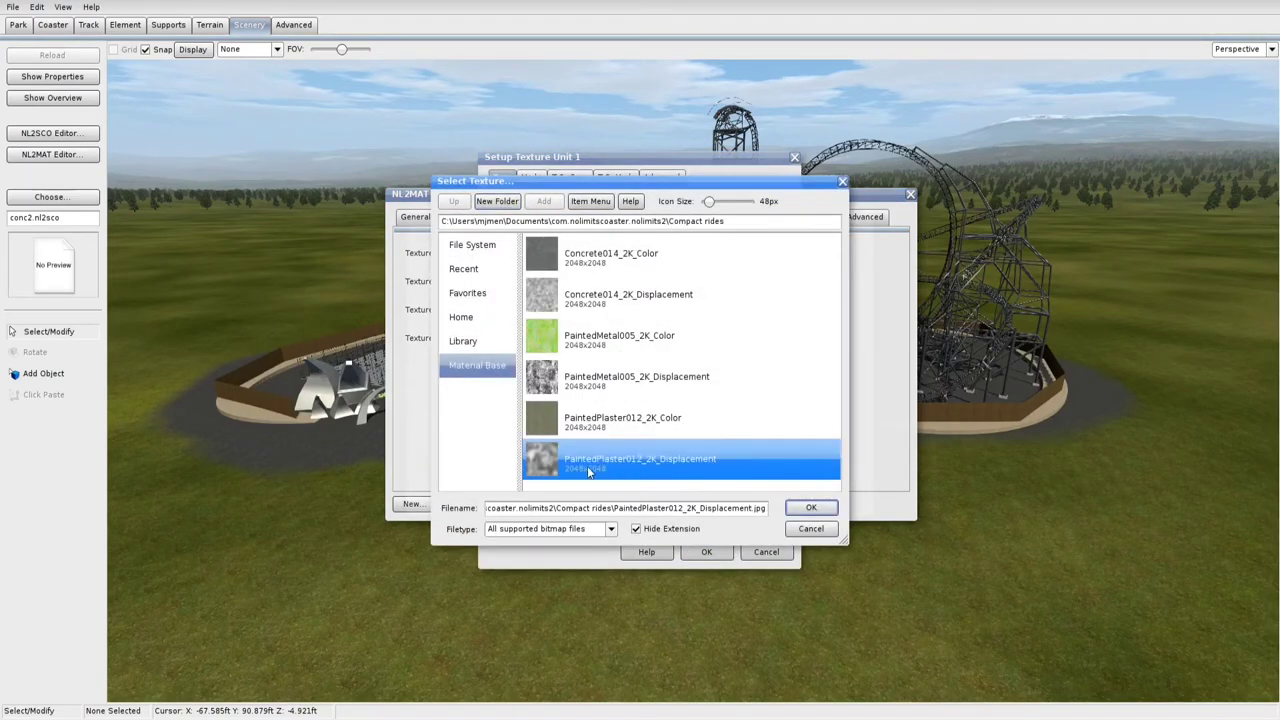
pyautogui.click(807, 509)
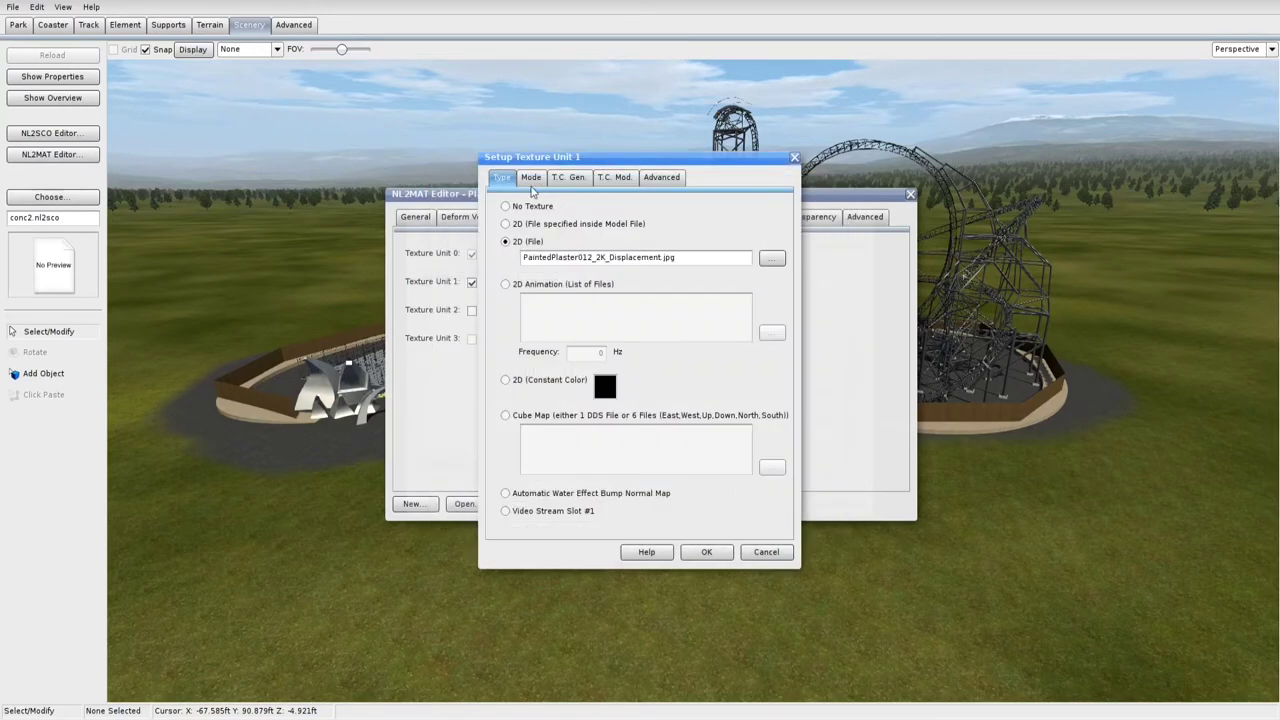
pyautogui.click(530, 180)
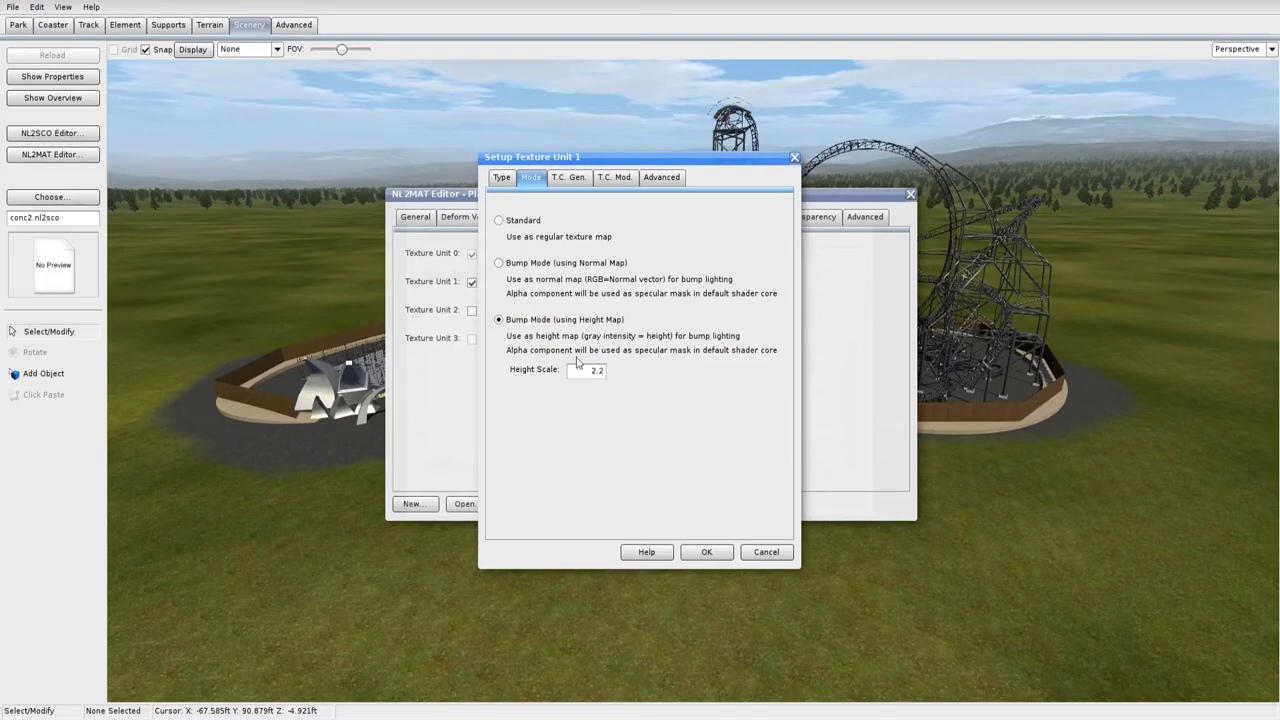
pyautogui.click(708, 555)
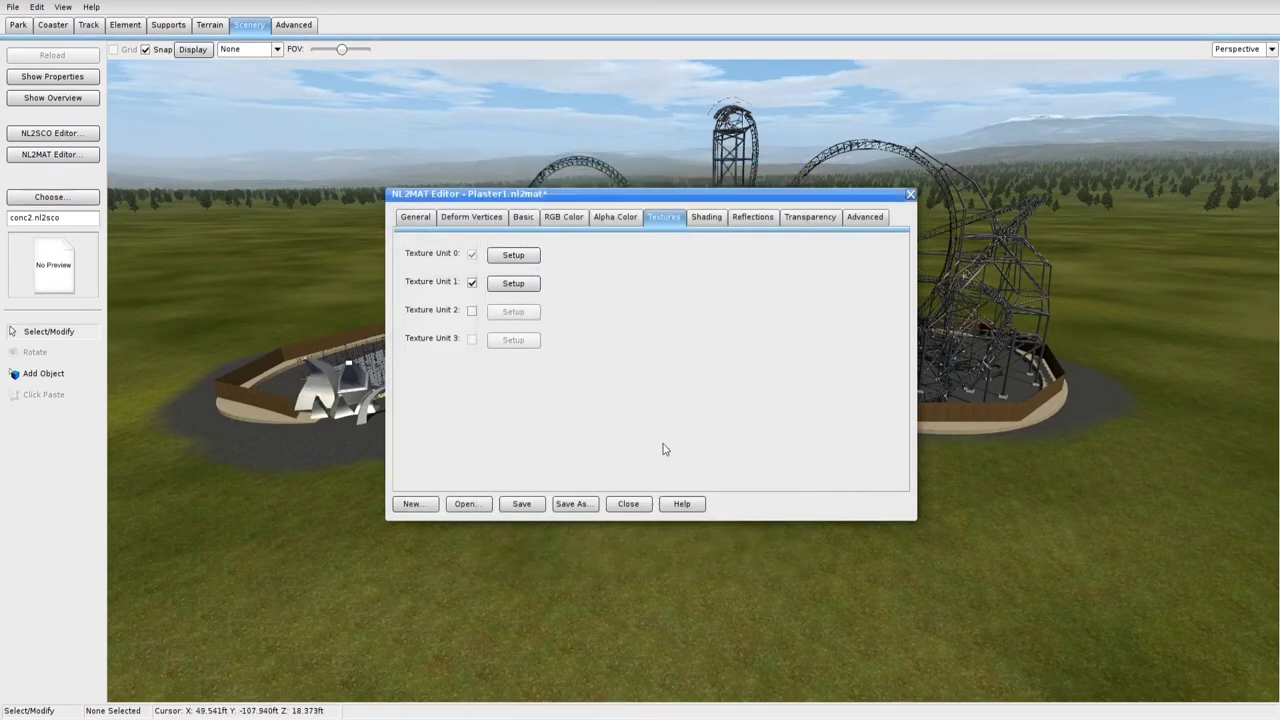
pyautogui.click(534, 498)
pyautogui.click(910, 194)
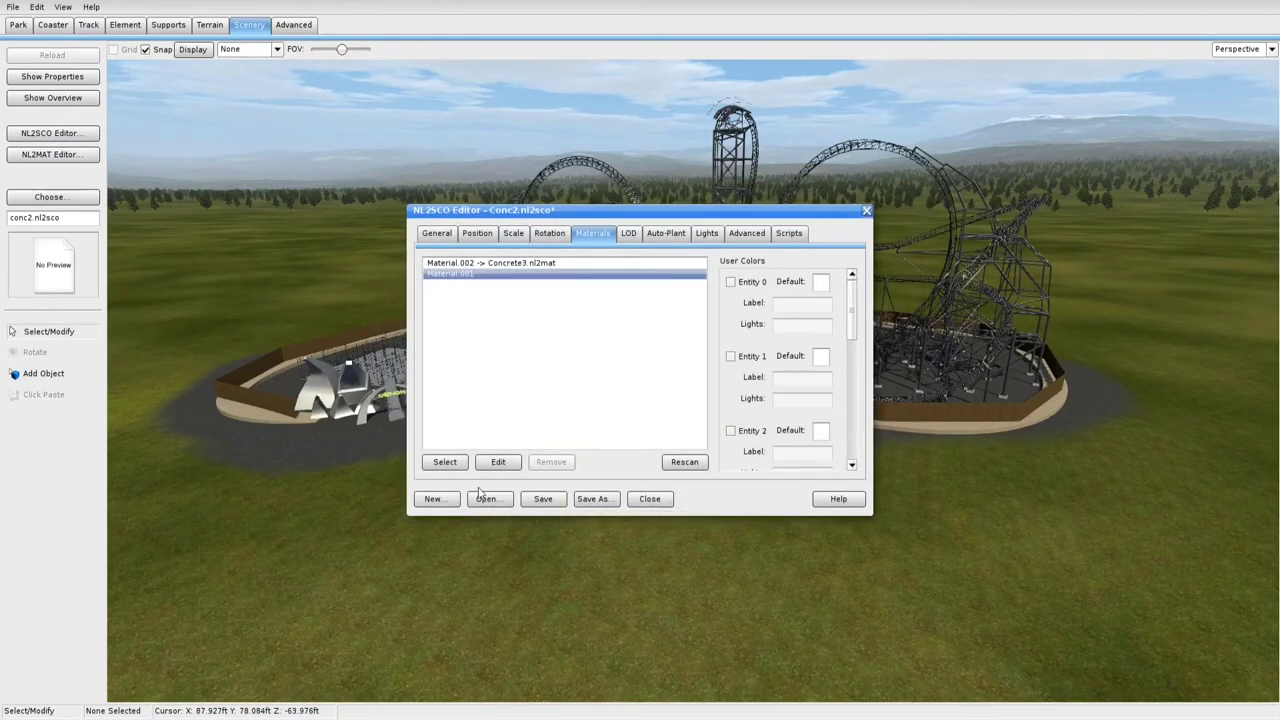
# Assign the Plaster1 material file to Material.001 of the Conc2 scene object, save the object and close its editor
pyautogui.moveTo(542, 214); pyautogui.dragTo(624, 338)
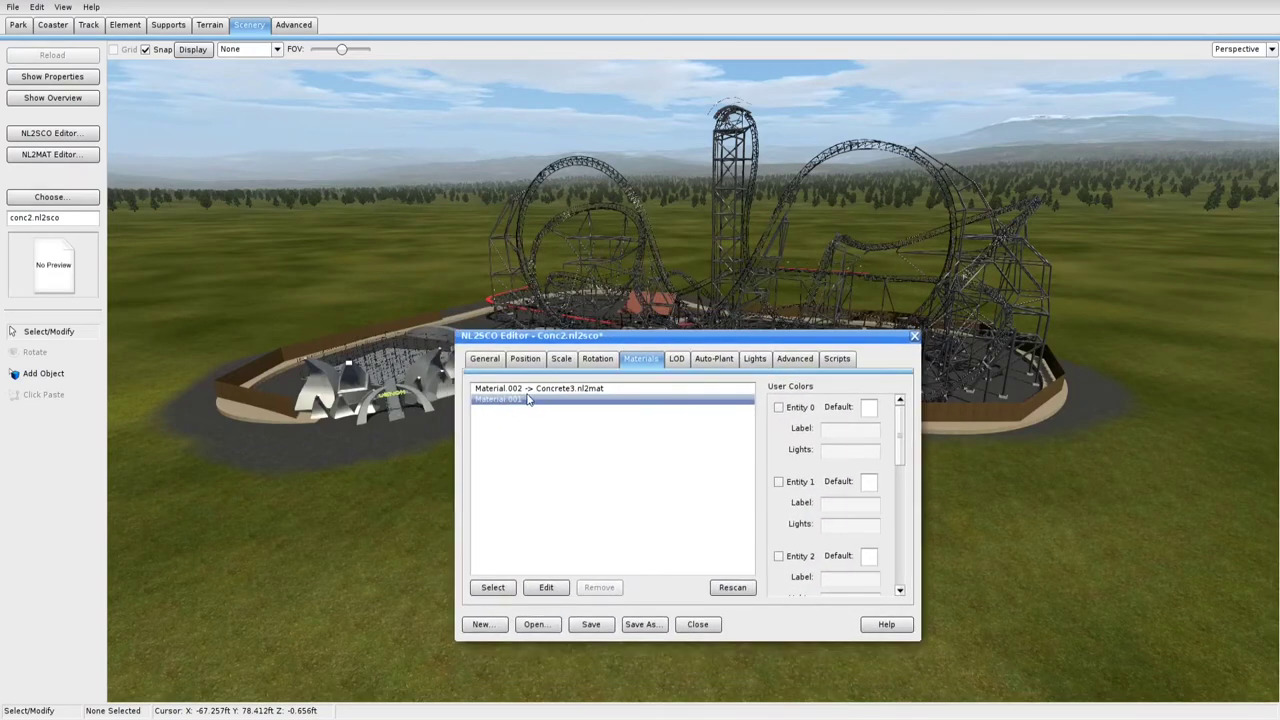
pyautogui.click(493, 587)
pyautogui.scroll(-3, 600, 371)
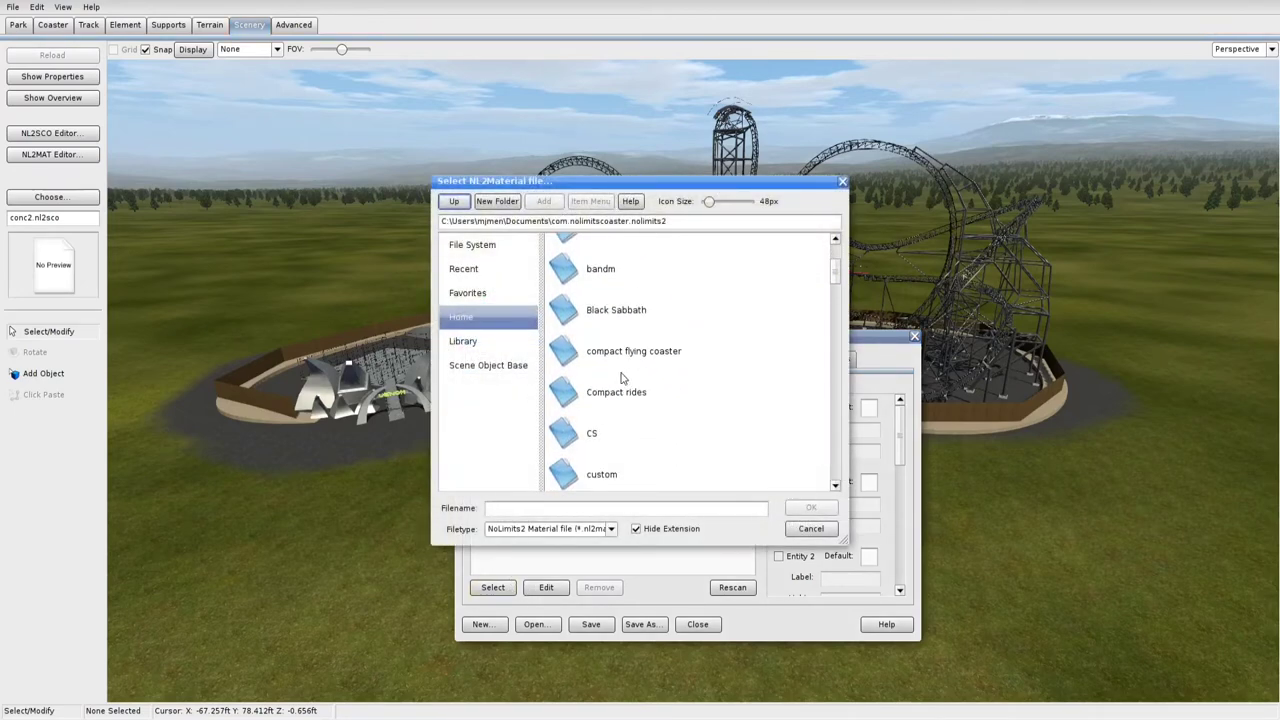
pyautogui.doubleClick(643, 384)
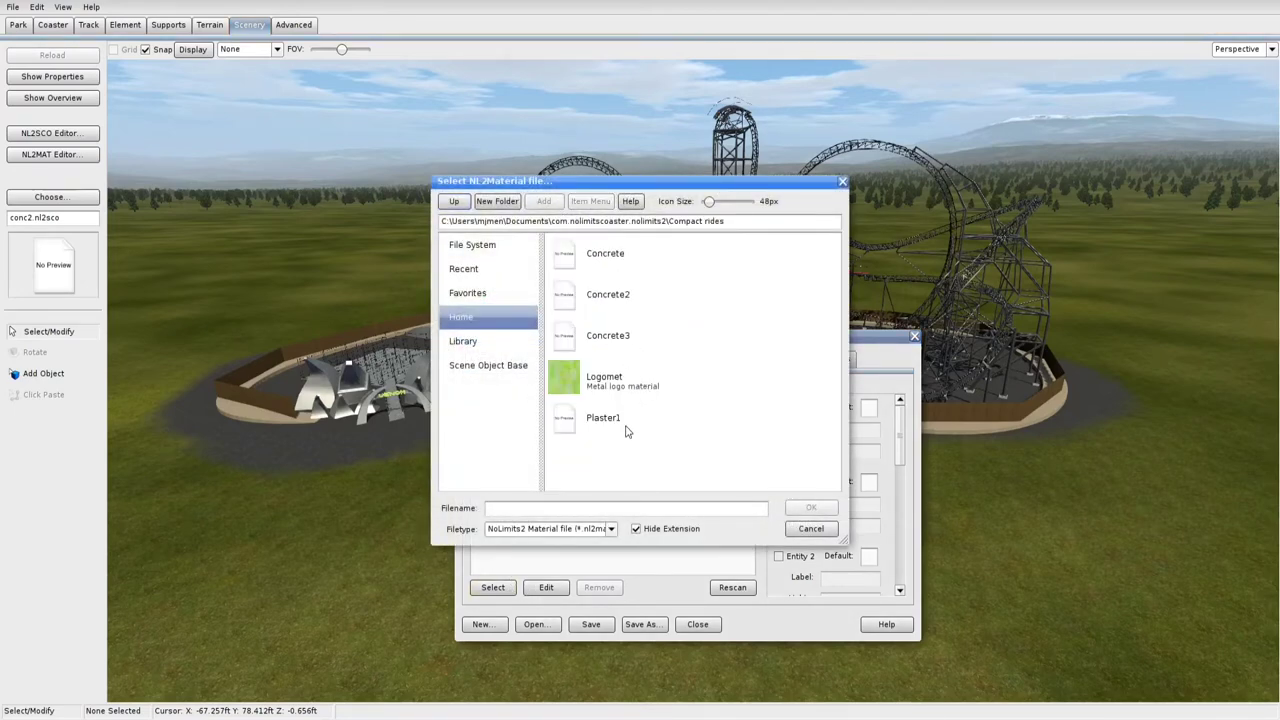
pyautogui.click(627, 431)
pyautogui.click(811, 509)
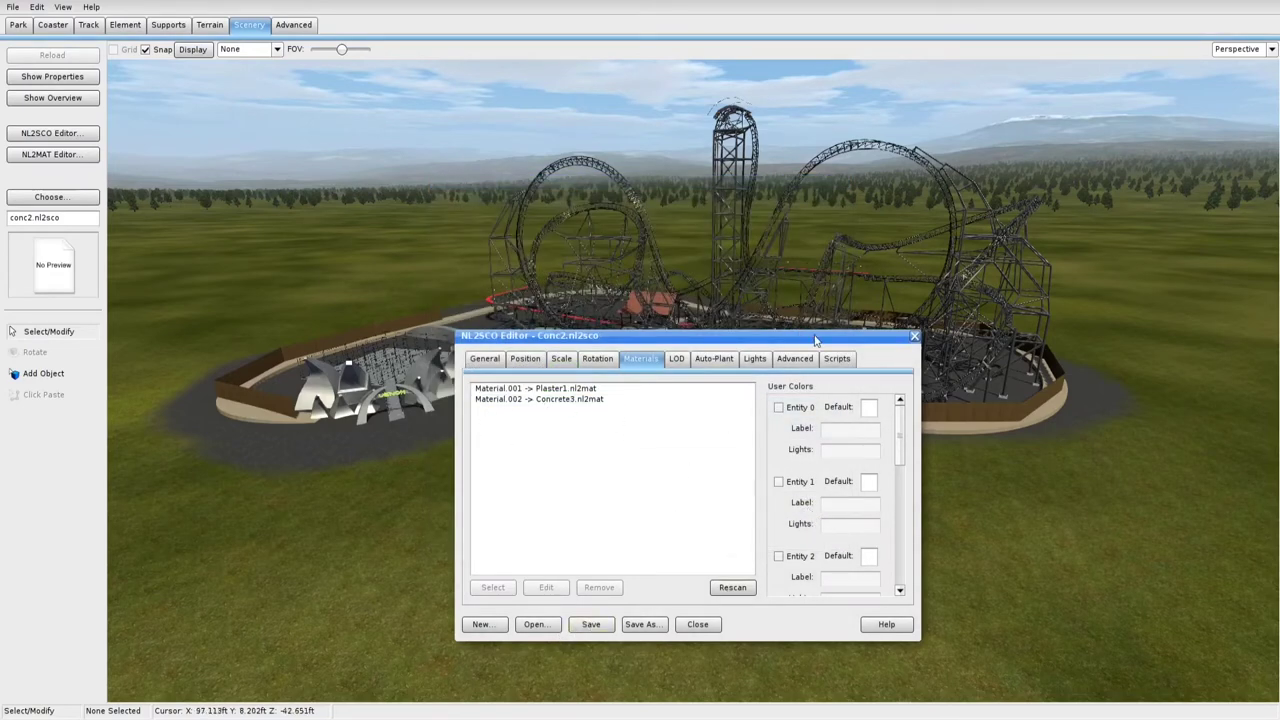
pyautogui.click(914, 336)
# Choose the Conc2 scene object from the Compact rides folder and place it in the park near the coaster
pyautogui.click(55, 198)
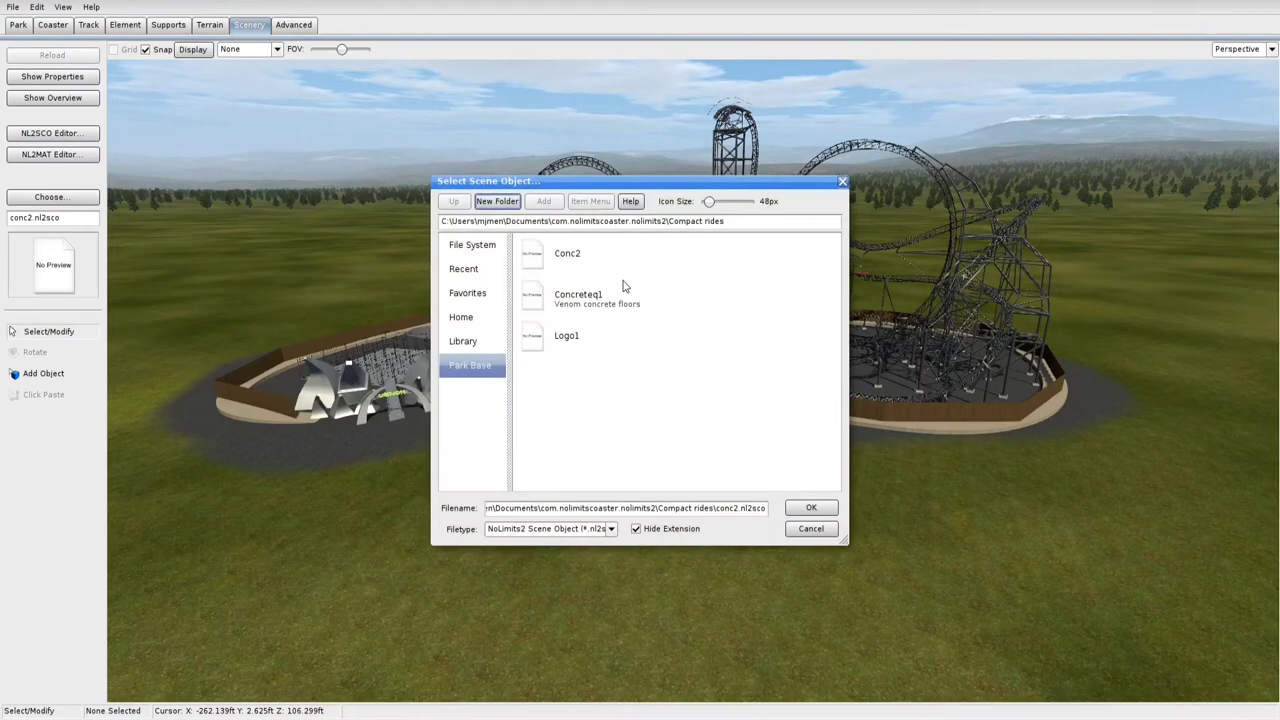
pyautogui.click(576, 258)
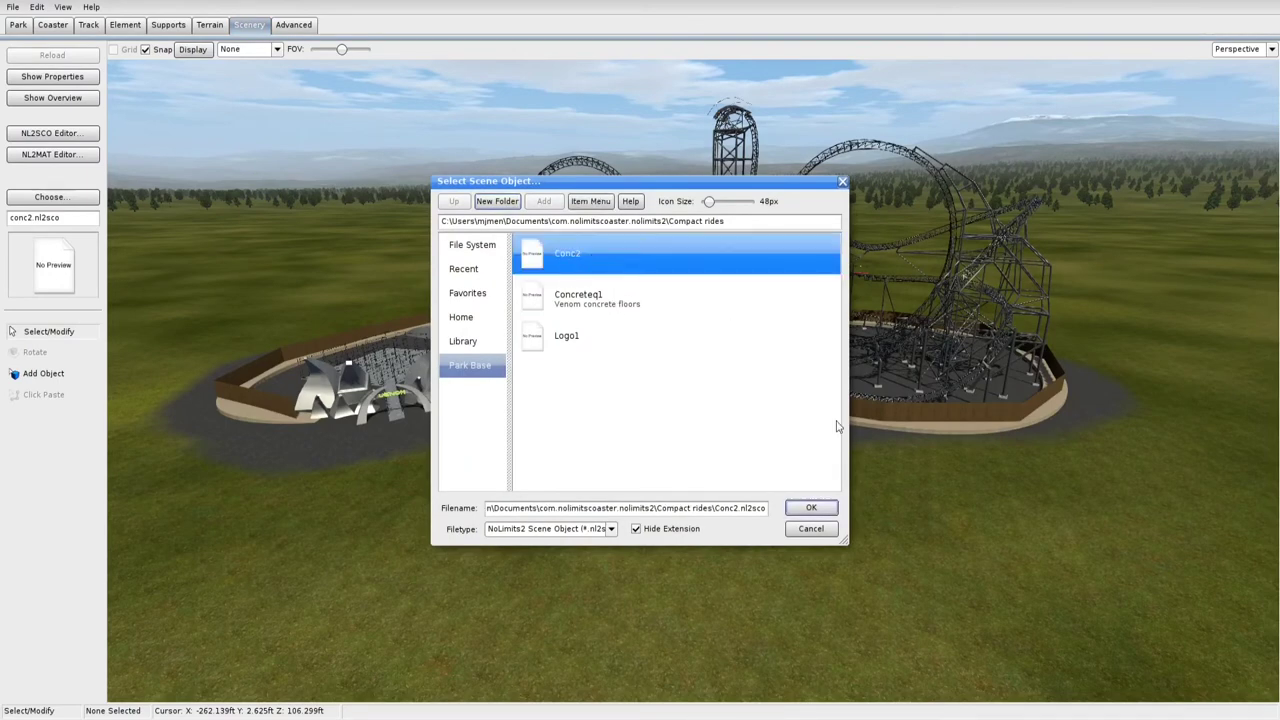
pyautogui.click(826, 512)
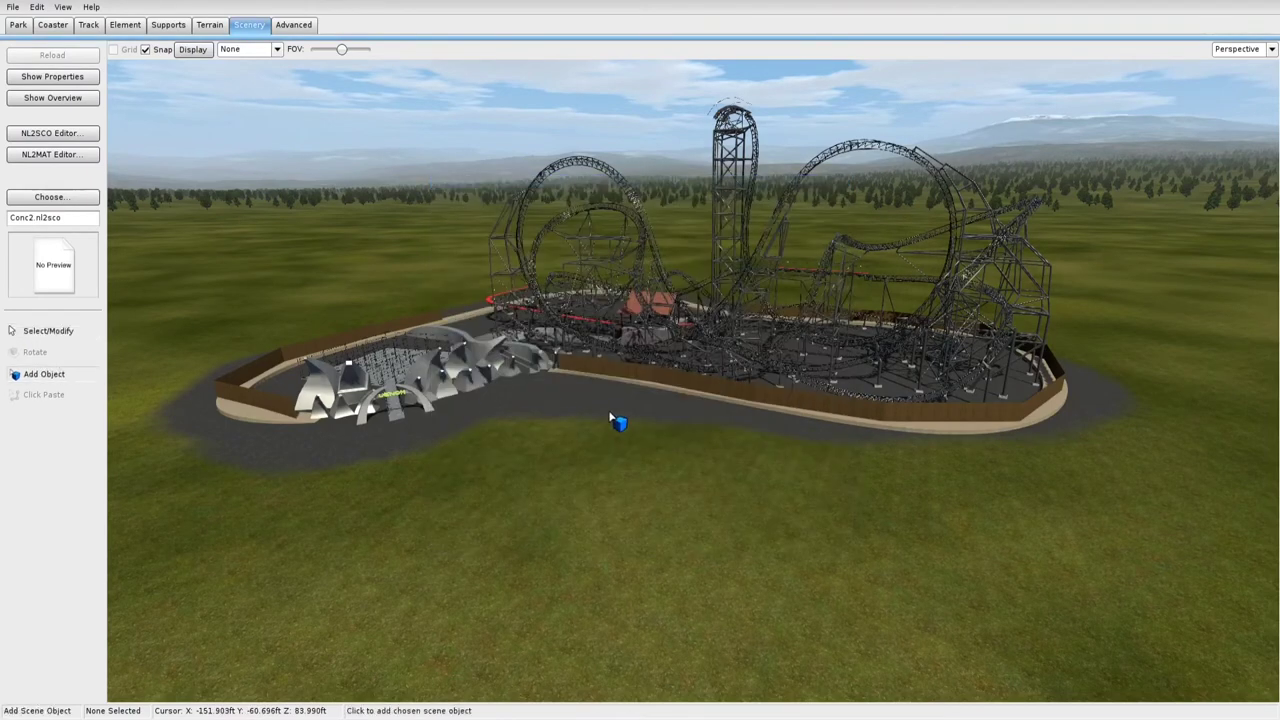
pyautogui.click(48, 330)
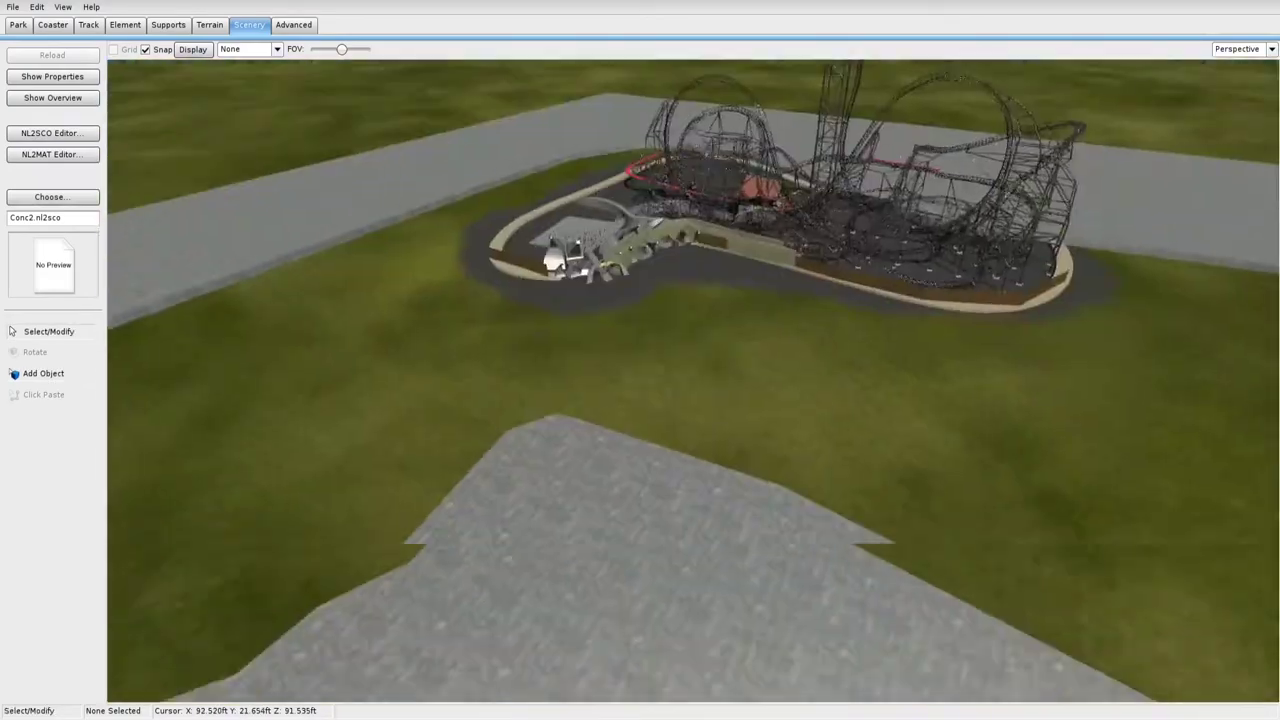
pyautogui.moveTo(796, 330); pyautogui.dragTo(796, 374, button='right')
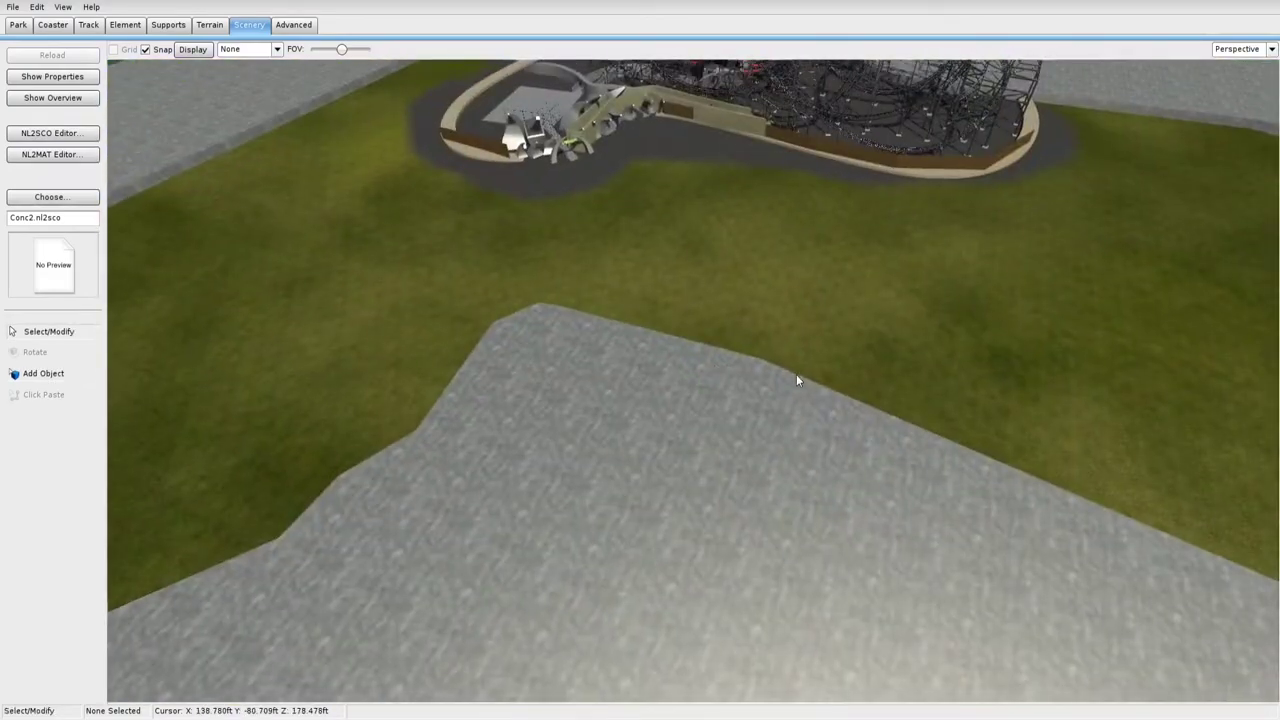
# Select the placed Conc2 object and move it to the park origin in the top view, lining it up with the coaster
pyautogui.click(796, 374)
pyautogui.doubleClick(705, 403)
pyautogui.moveTo(676, 308); pyautogui.dragTo(690, 230, button='right')
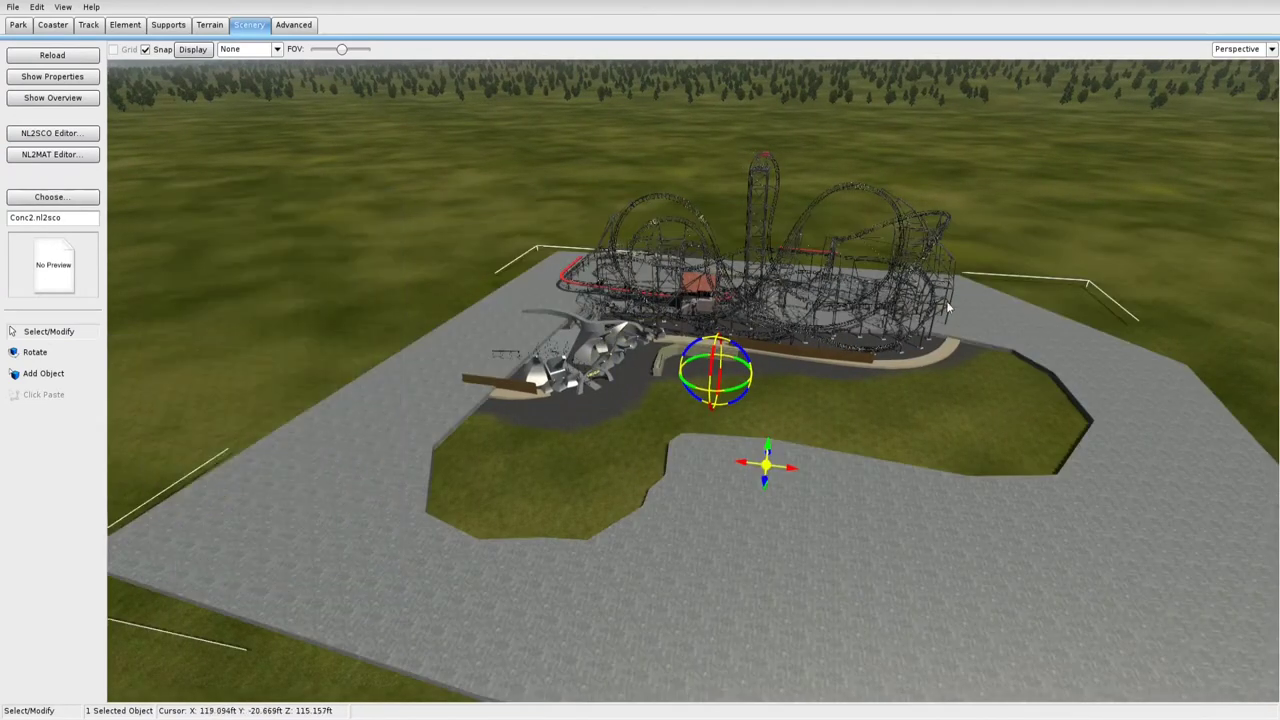
pyautogui.click(1271, 49)
pyautogui.click(1270, 60)
pyautogui.click(1271, 49)
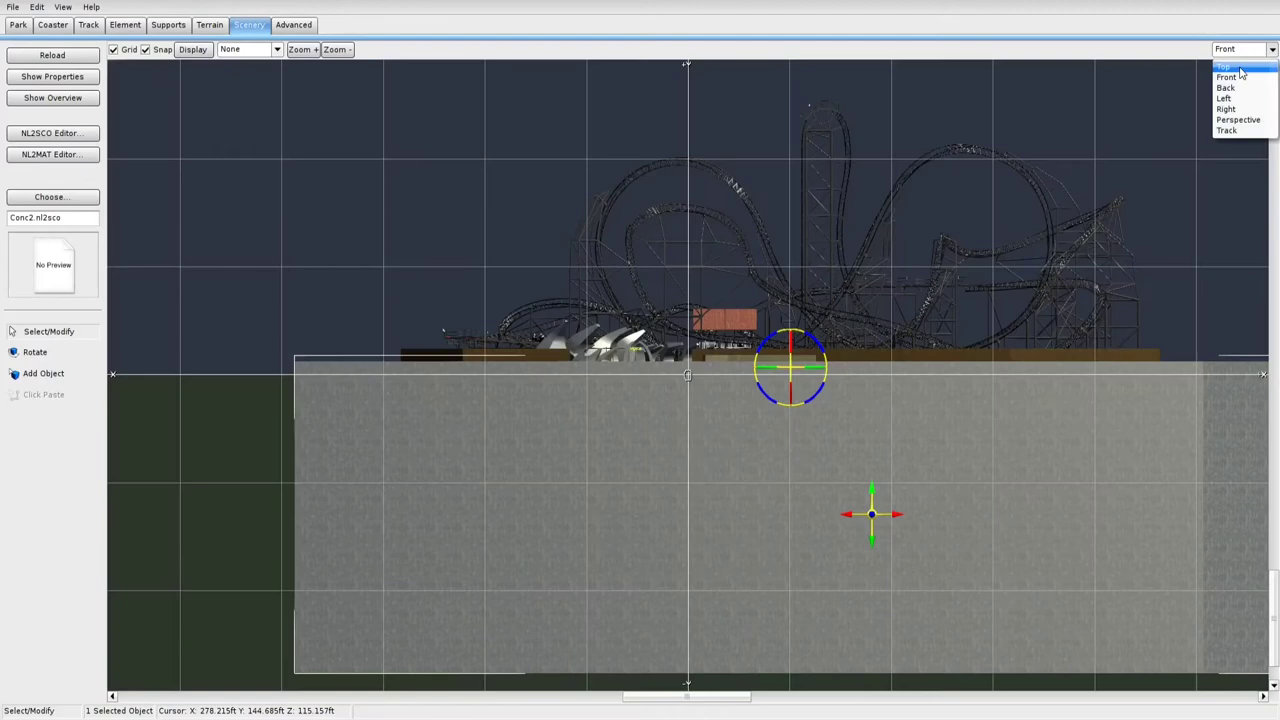
pyautogui.click(1245, 131)
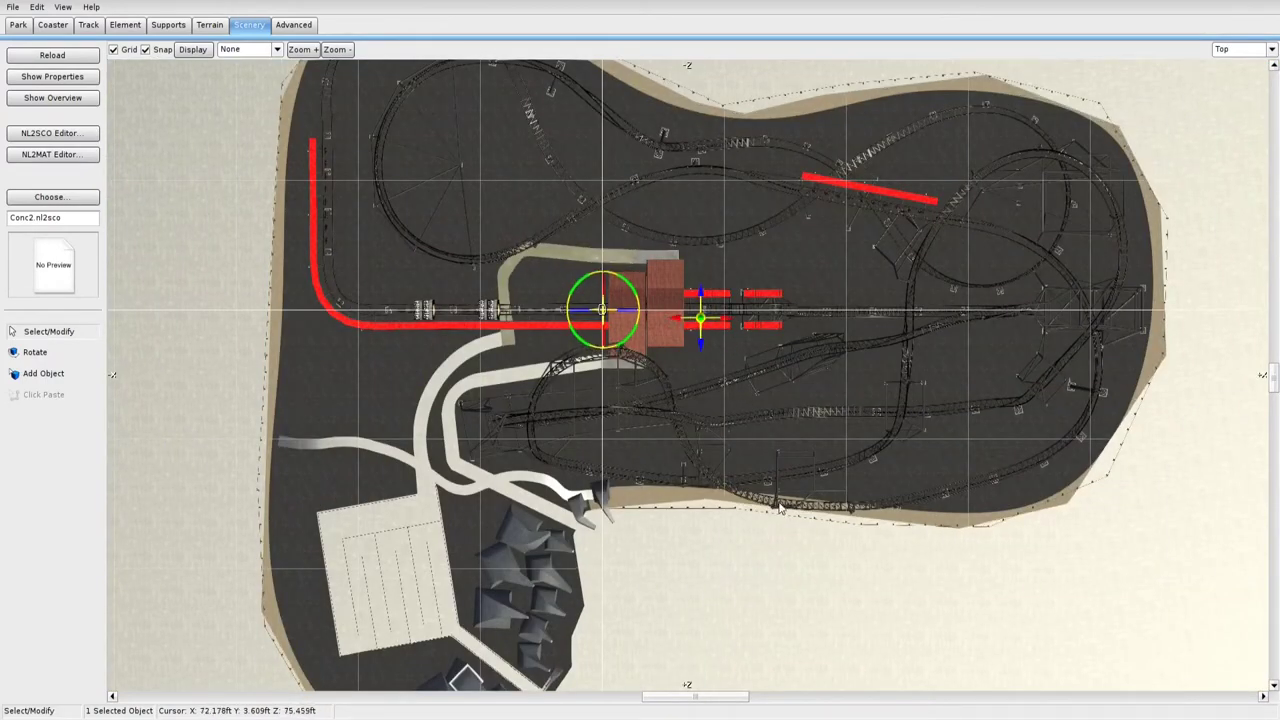
pyautogui.moveTo(1155, 256); pyautogui.dragTo(1187, 258, button='right')
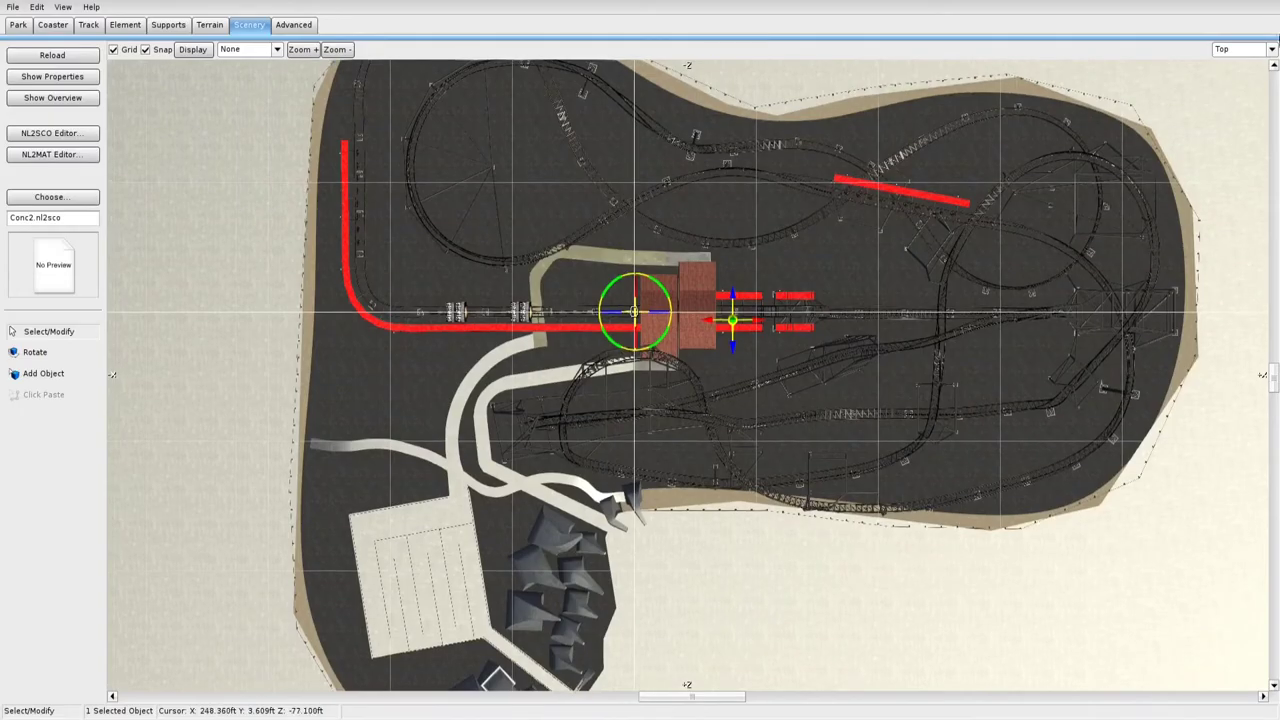
# Examine the Conc2 object's concrete and plaster surfaces around the coaster trenches in the perspective view
pyautogui.click(1238, 119)
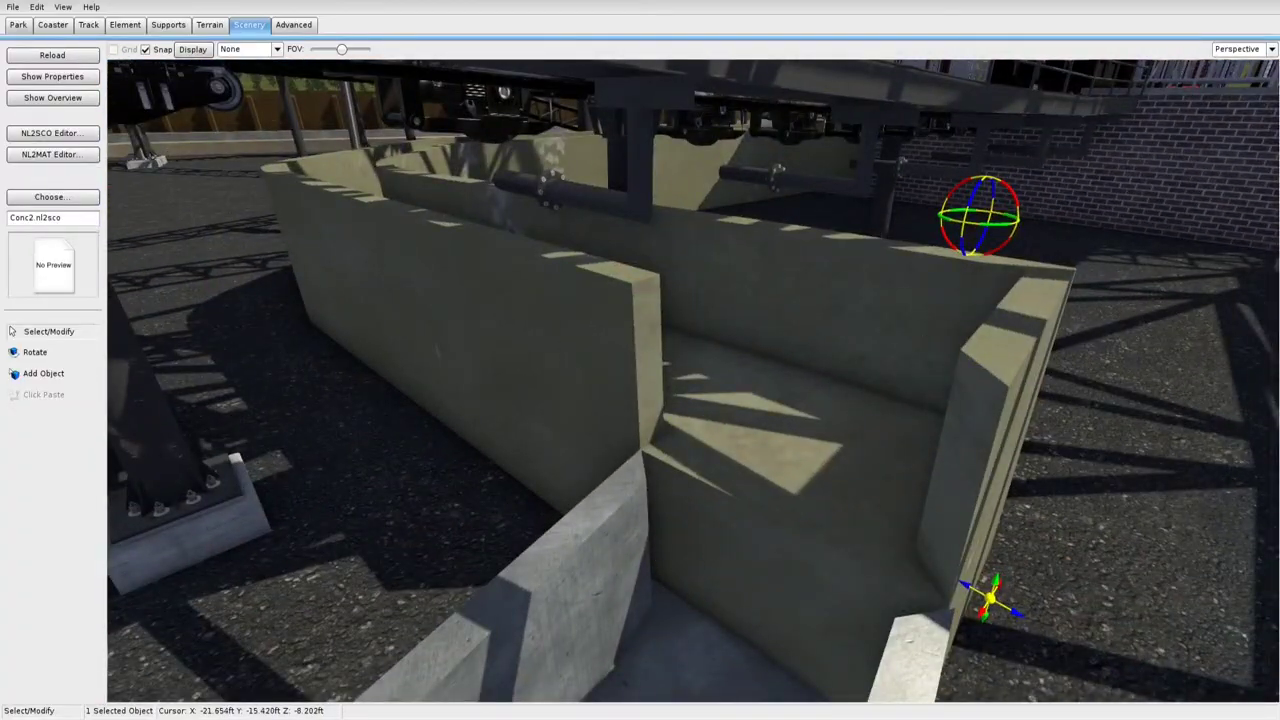
pyautogui.press('w')
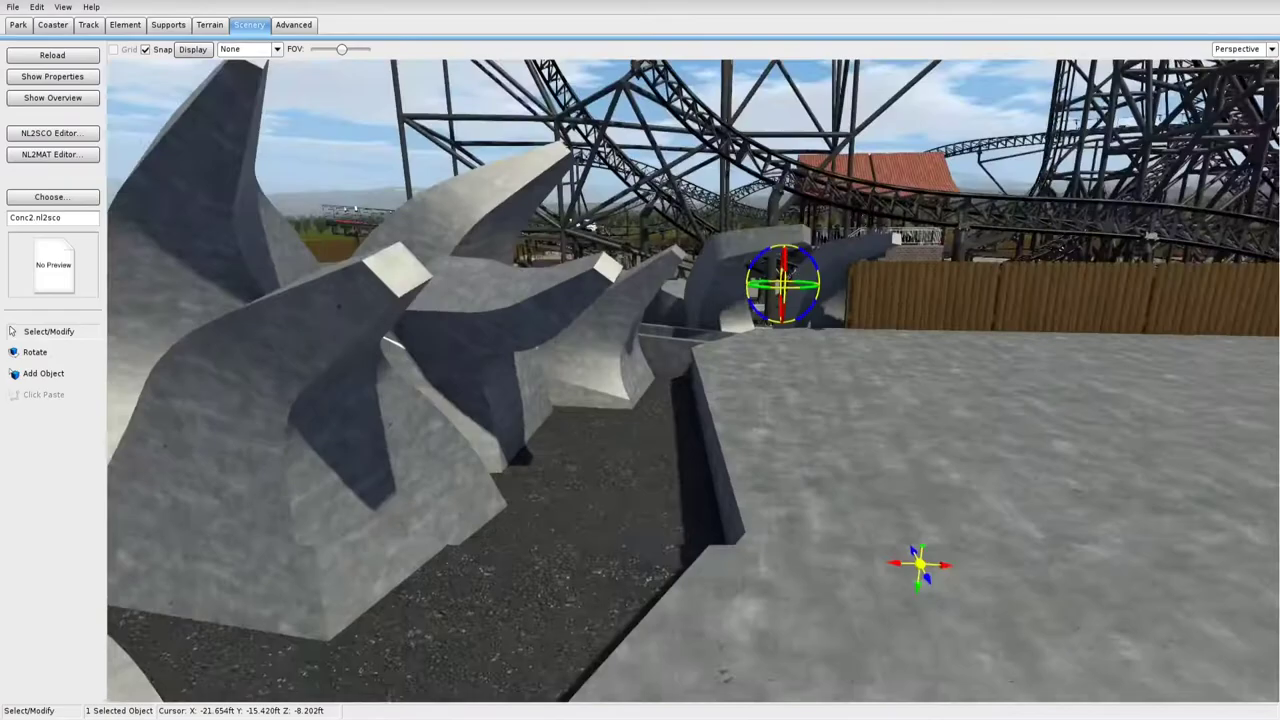
pyautogui.press('w')
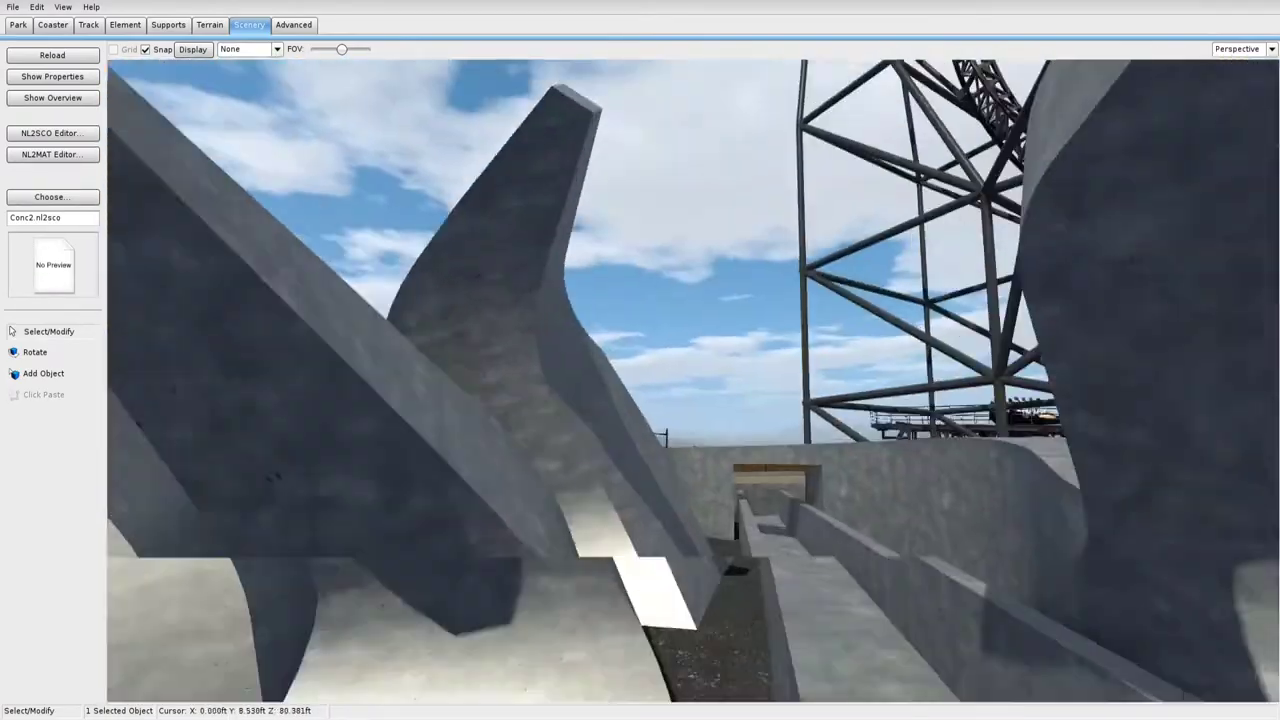
pyautogui.moveTo(640, 345); pyautogui.dragTo(726, 414, button='right')
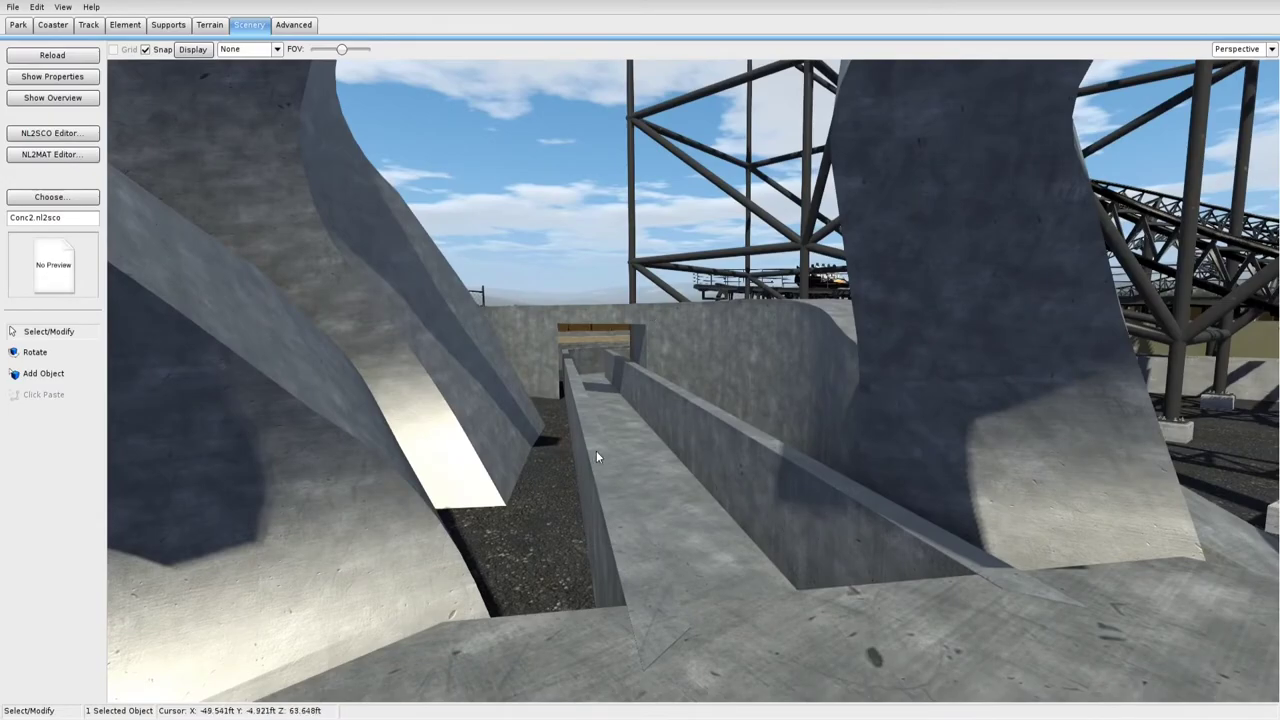
pyautogui.moveTo(597, 456); pyautogui.dragTo(825, 579, button='right')
pyautogui.press('w')
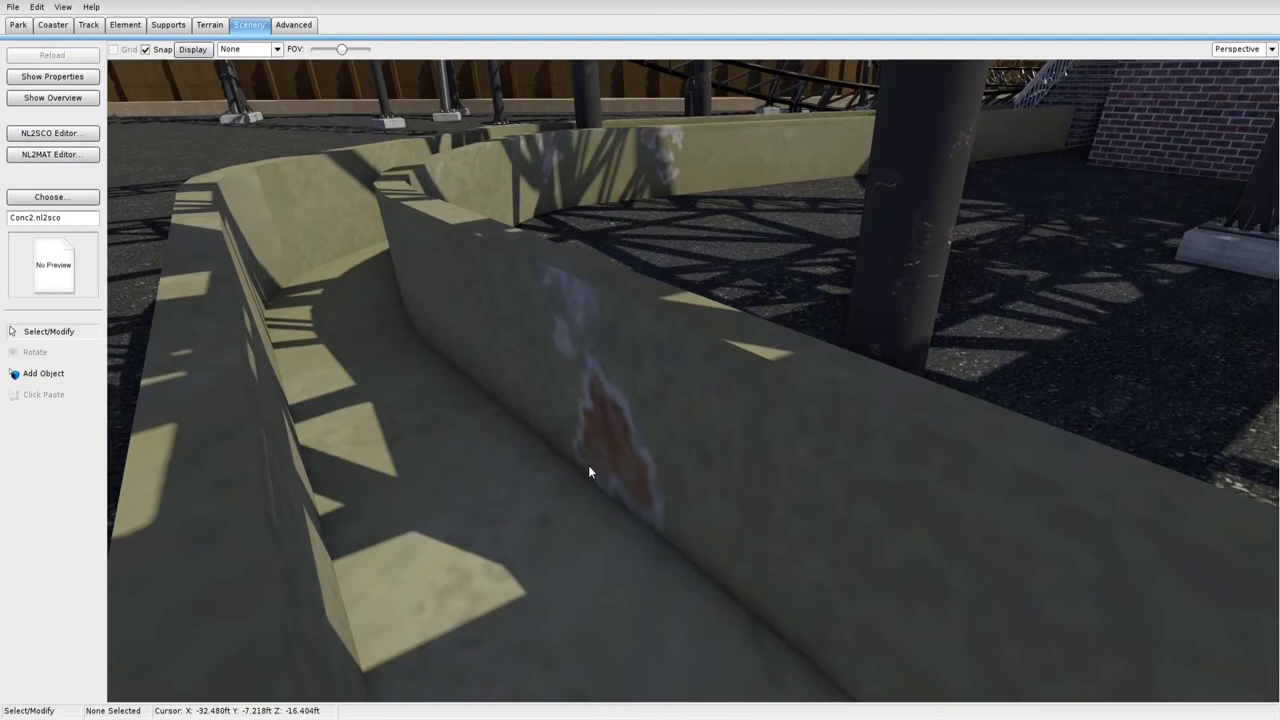
# Open the Plaster1 material file from the Compact rides folder in the NL2MAT editor
pyautogui.moveTo(589, 466); pyautogui.dragTo(465, 378, button='right')
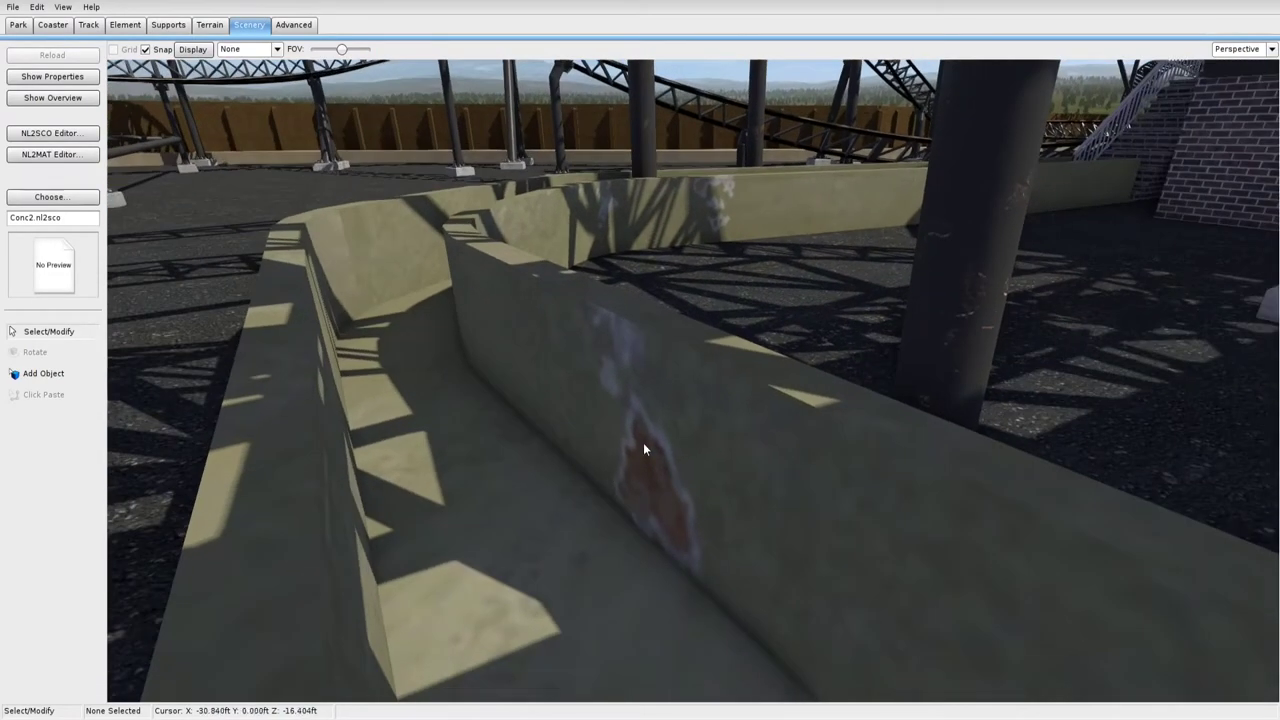
pyautogui.moveTo(640, 400); pyautogui.dragTo(660, 430, button='right')
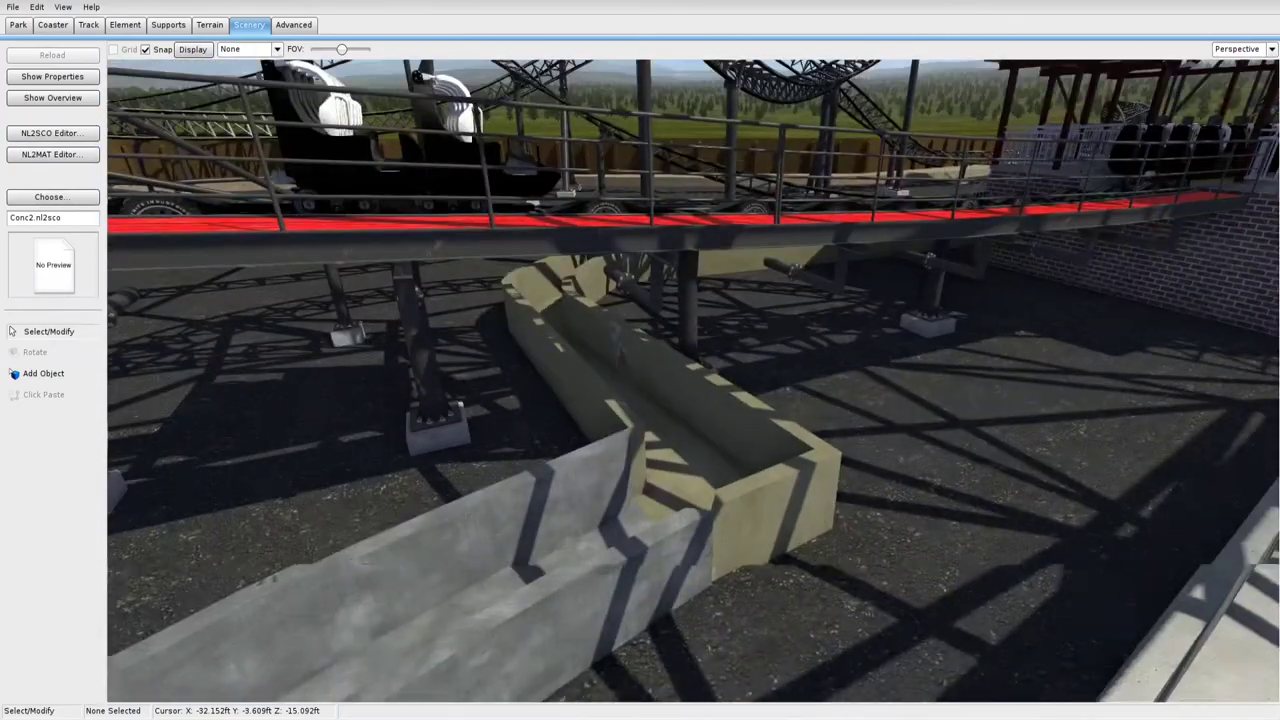
pyautogui.click(48, 155)
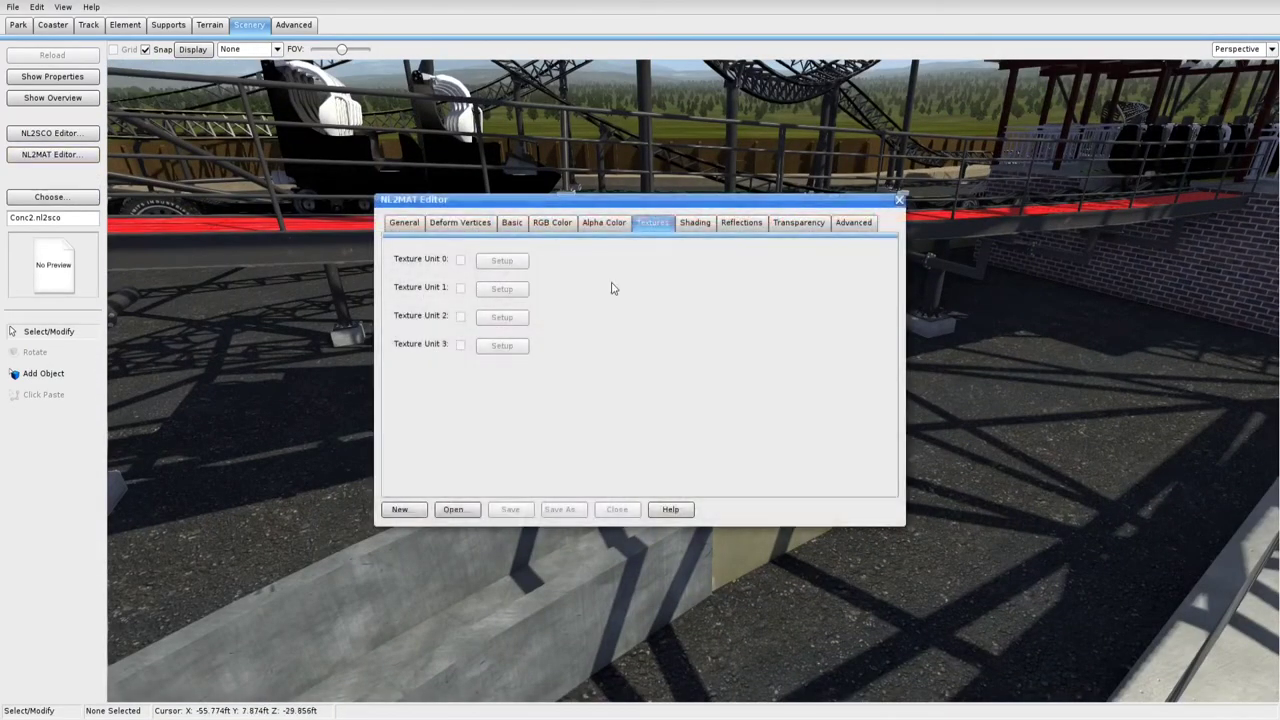
pyautogui.click(455, 510)
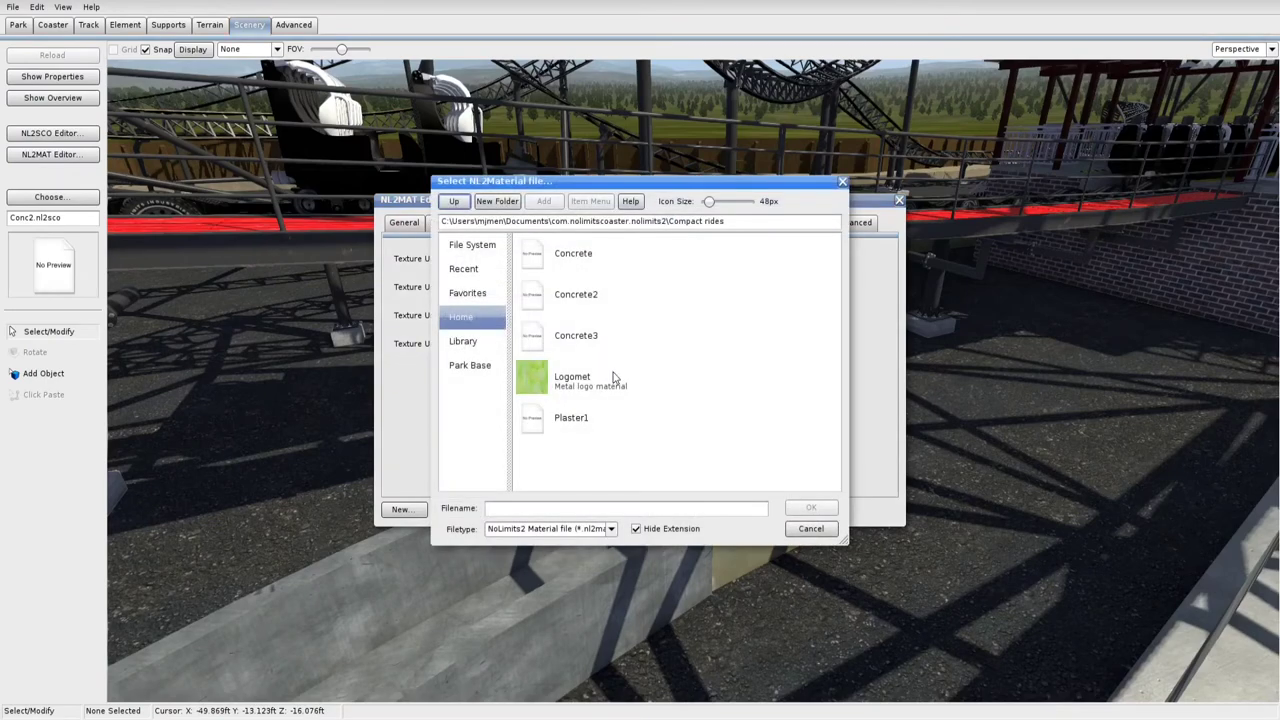
pyautogui.click(611, 434)
pyautogui.click(815, 509)
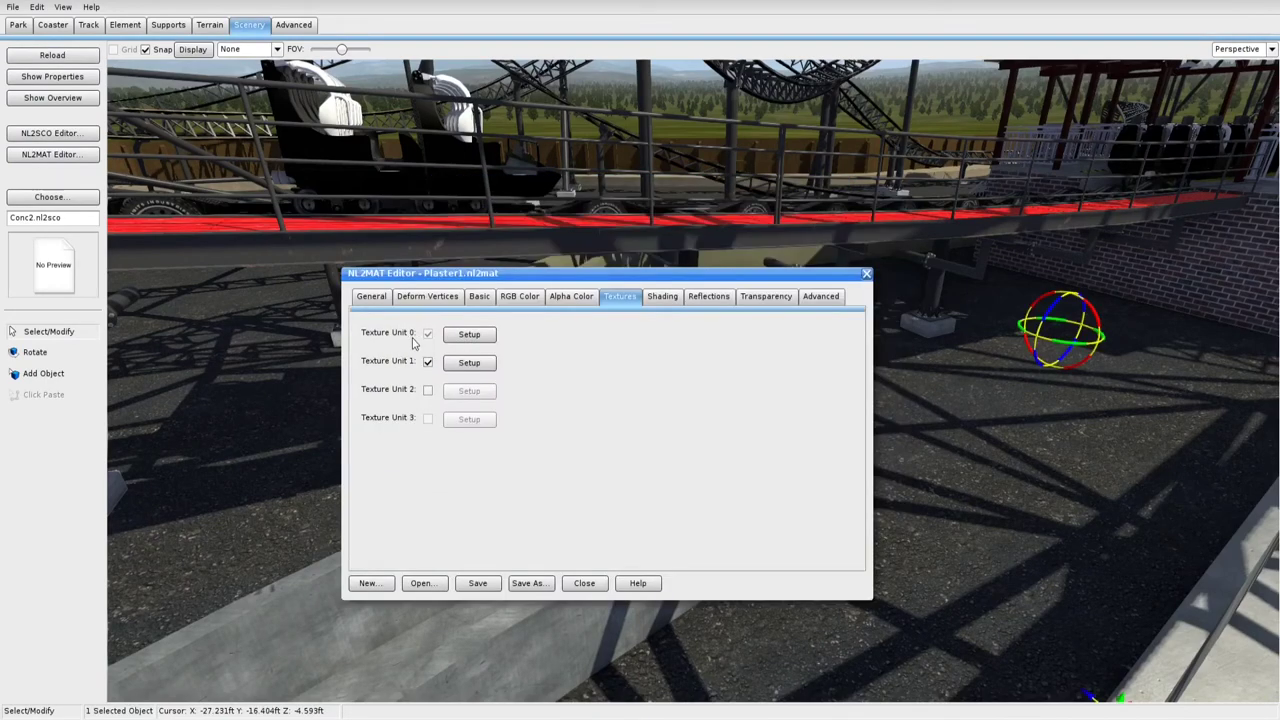
# Enable Mod Stage 1 in the texture coordinate modification of Plaster1's Texture Unit 0 and set it to Scale
pyautogui.click(468, 336)
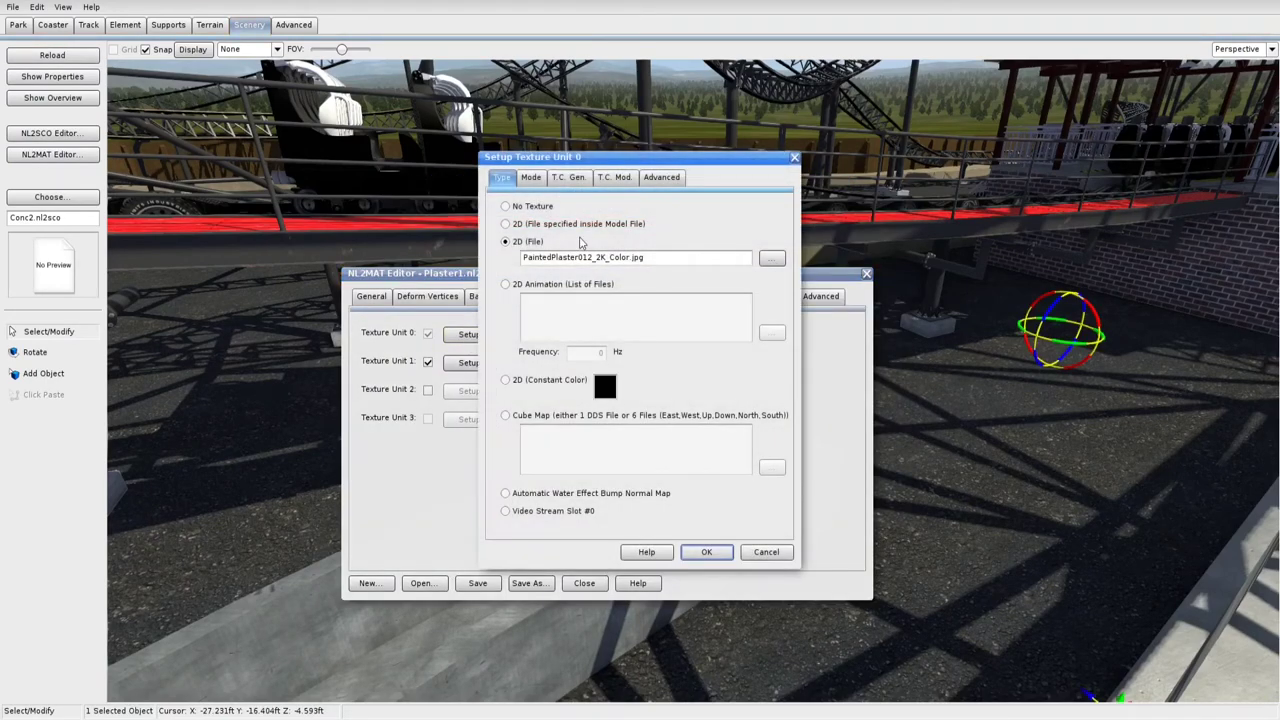
pyautogui.click(618, 179)
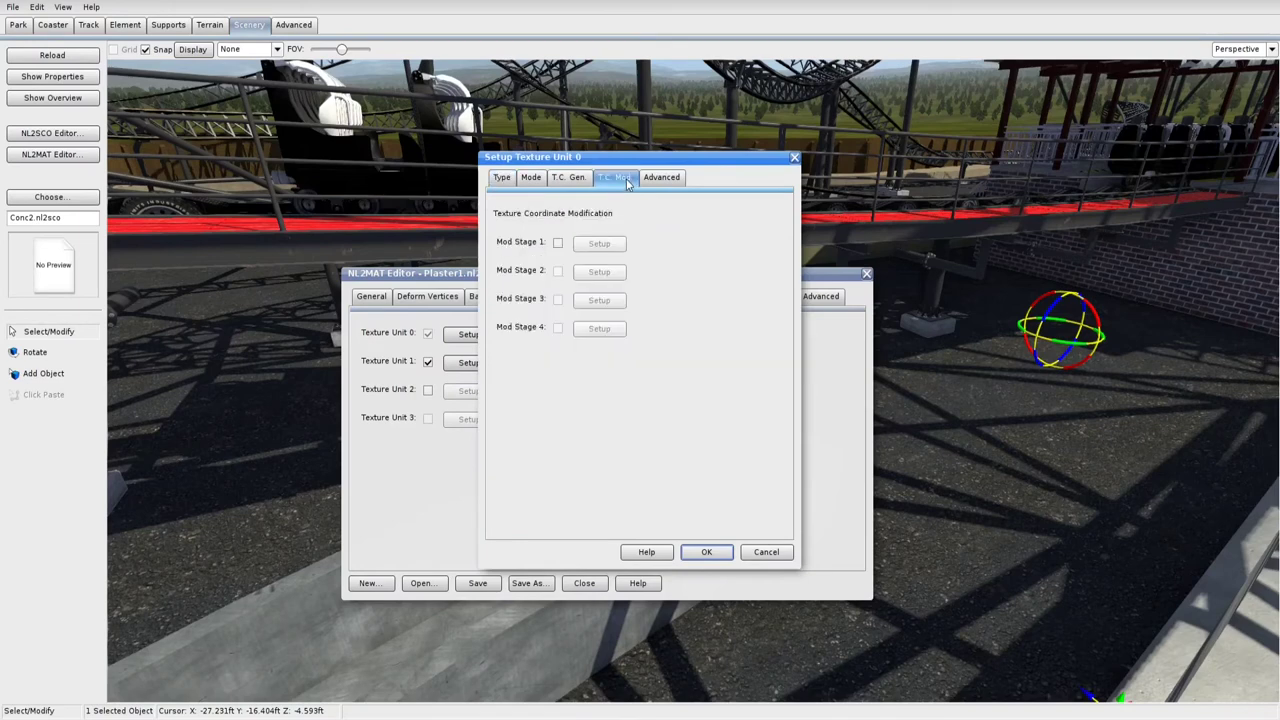
pyautogui.click(558, 243)
pyautogui.click(600, 245)
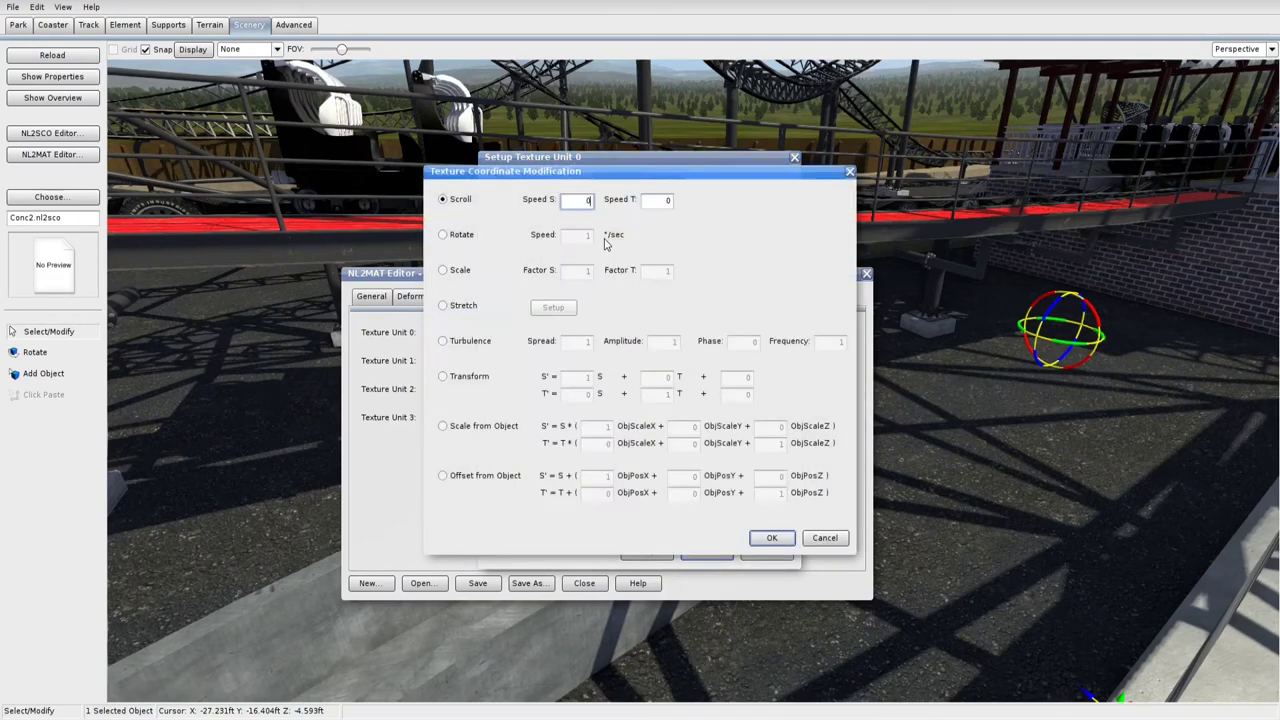
pyautogui.click(443, 270)
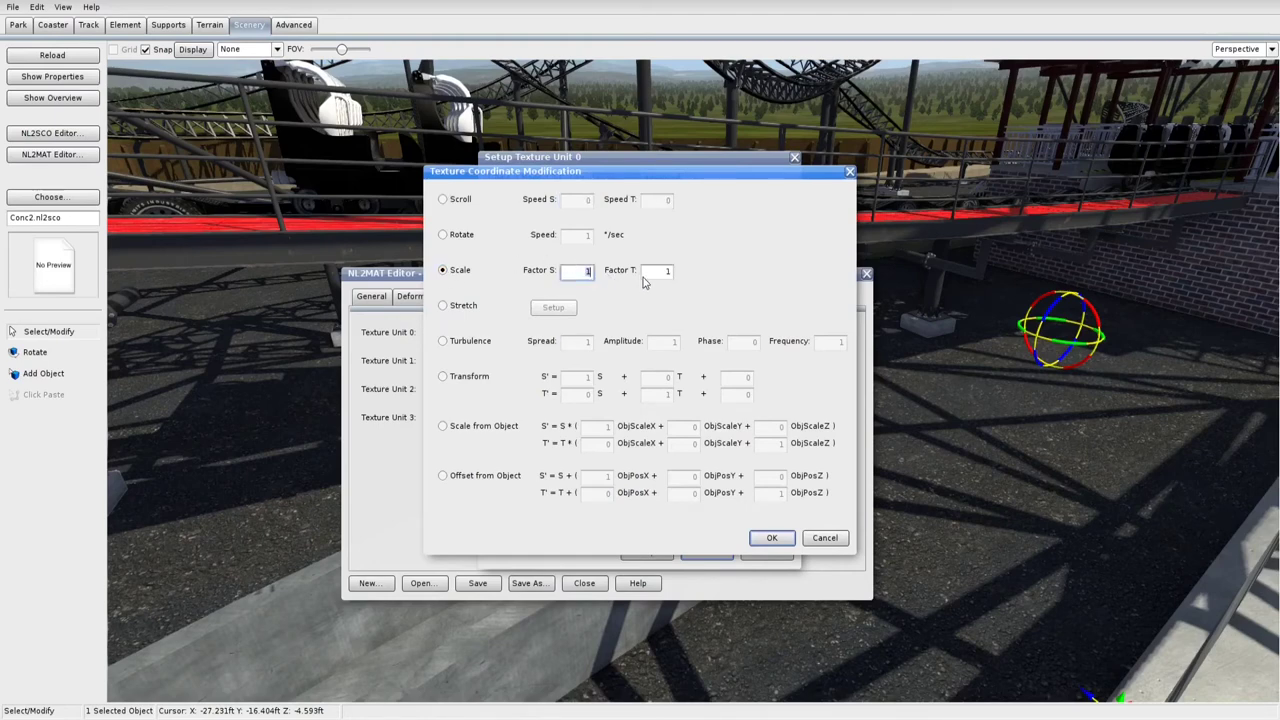
pyautogui.click(770, 539)
pyautogui.click(707, 553)
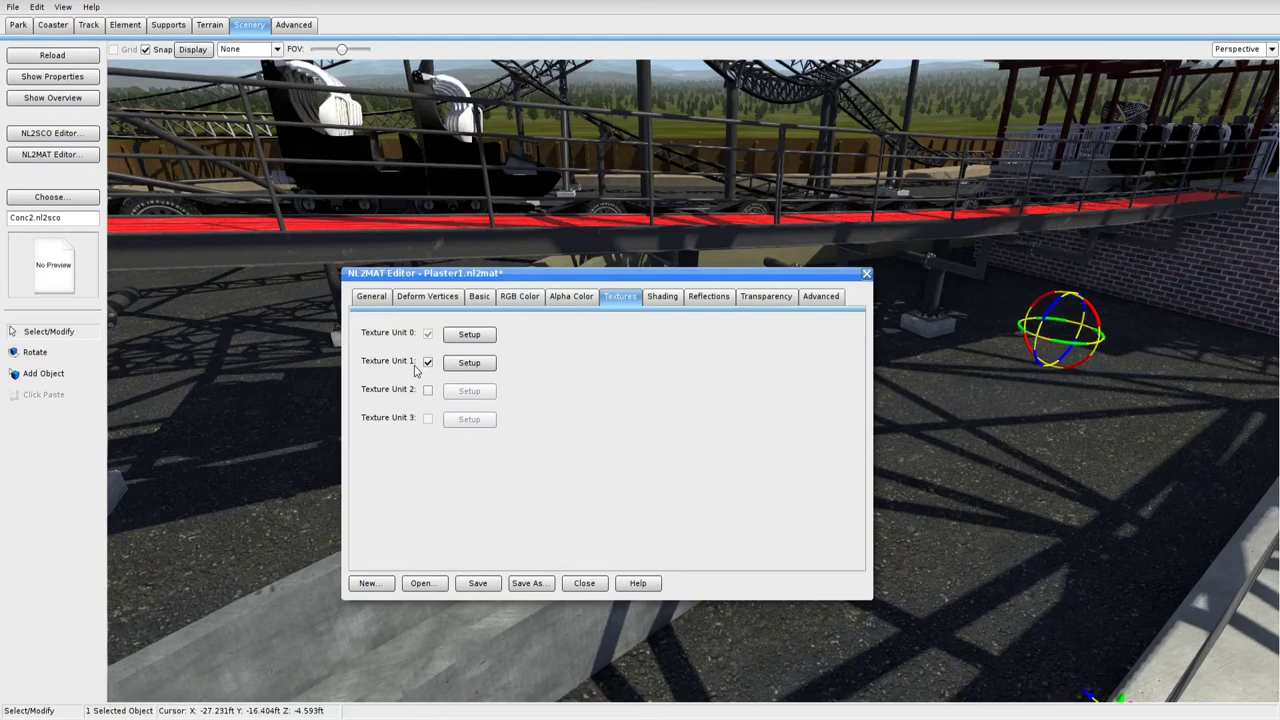
# Enable Mod Stage 1 for Texture Unit 1 of Plaster1, set it to Scale and adjust its scale factors
pyautogui.click(469, 362)
pyautogui.click(614, 177)
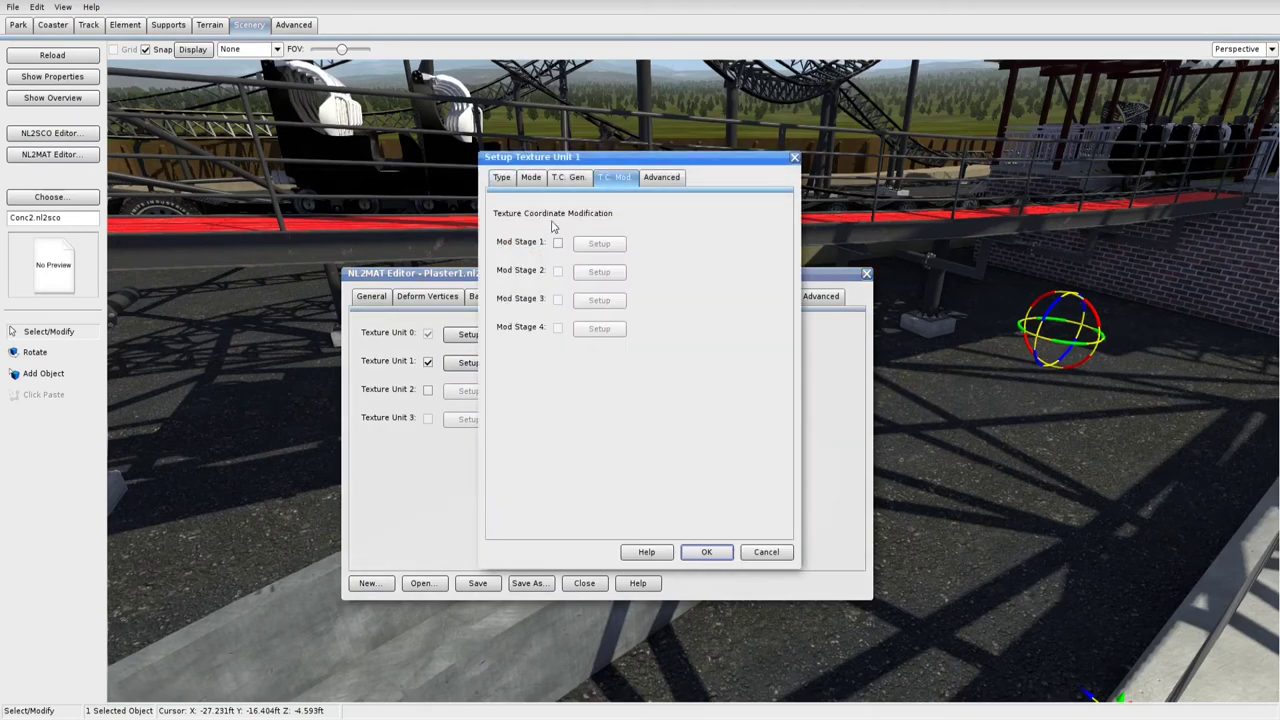
pyautogui.click(557, 242)
pyautogui.click(599, 243)
pyautogui.click(443, 271)
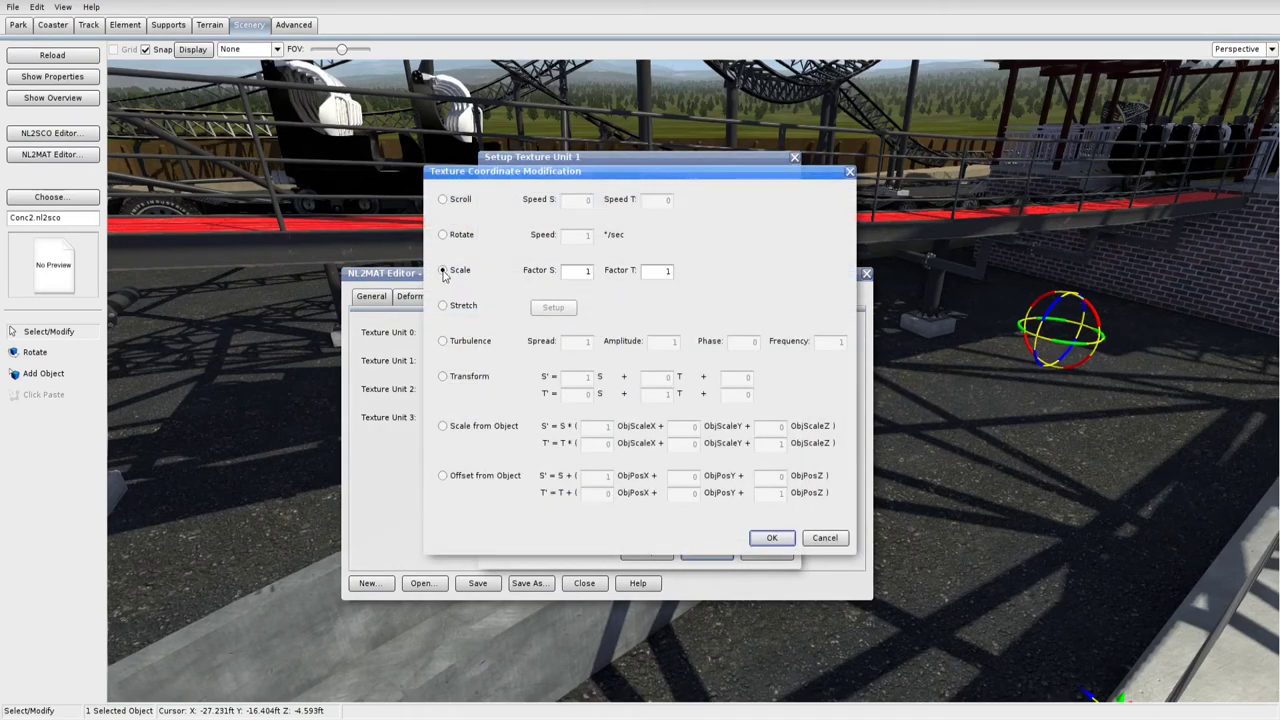
pyautogui.doubleClick(663, 273)
pyautogui.write('0')
pyautogui.click(768, 538)
pyautogui.click(710, 553)
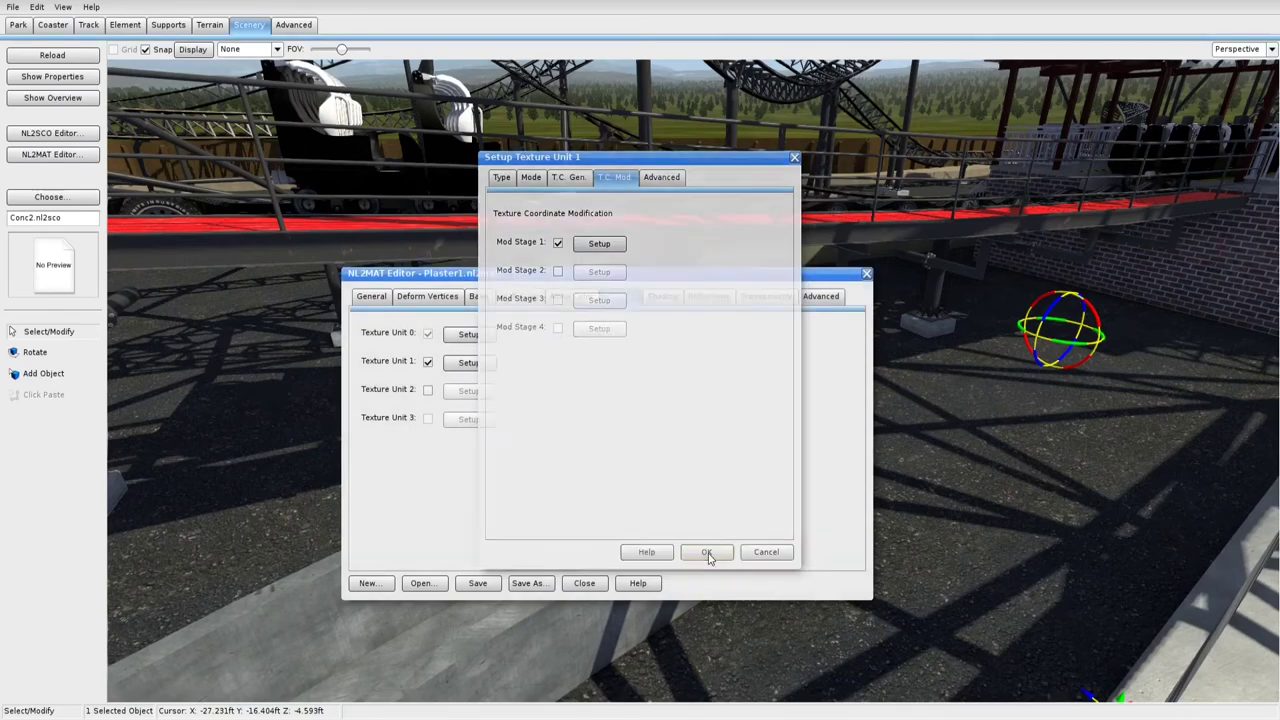
# Save the Plaster1 material, check the plaster texture on the trench walls and close the material editor
pyautogui.click(478, 584)
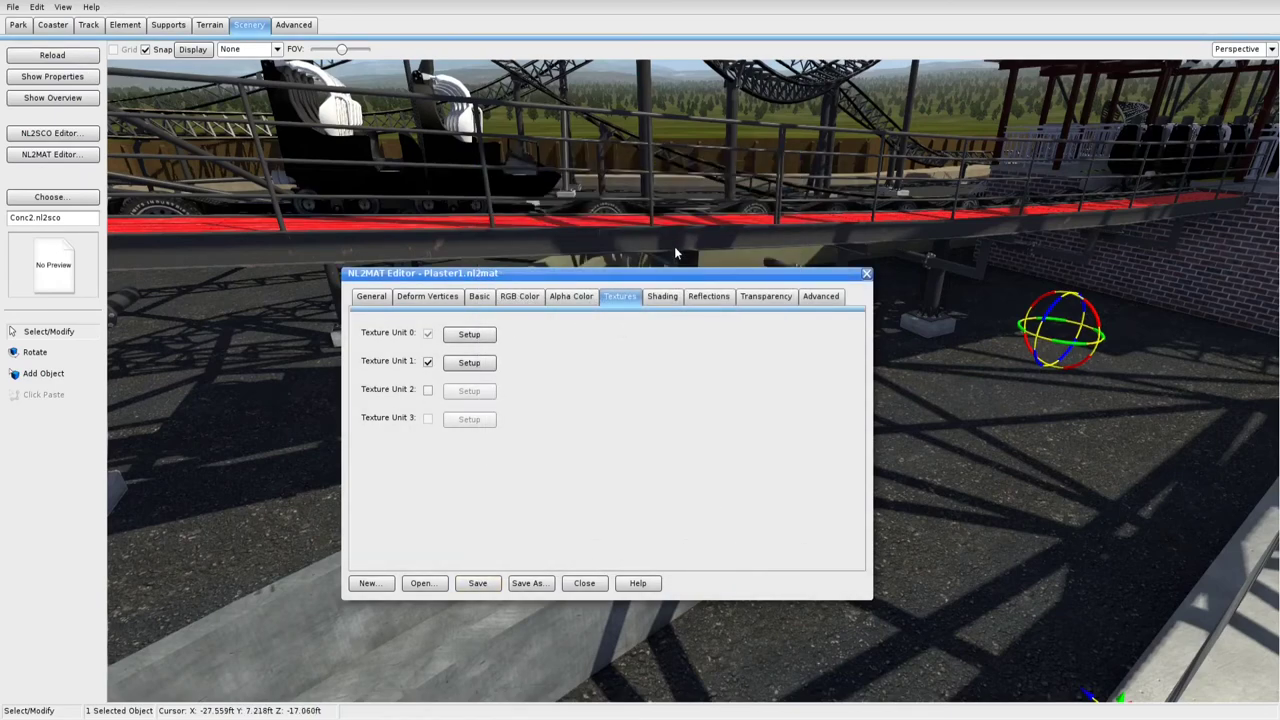
pyautogui.moveTo(656, 273); pyautogui.dragTo(518, 308)
pyautogui.moveTo(790, 400); pyautogui.dragTo(690, 440, button='right')
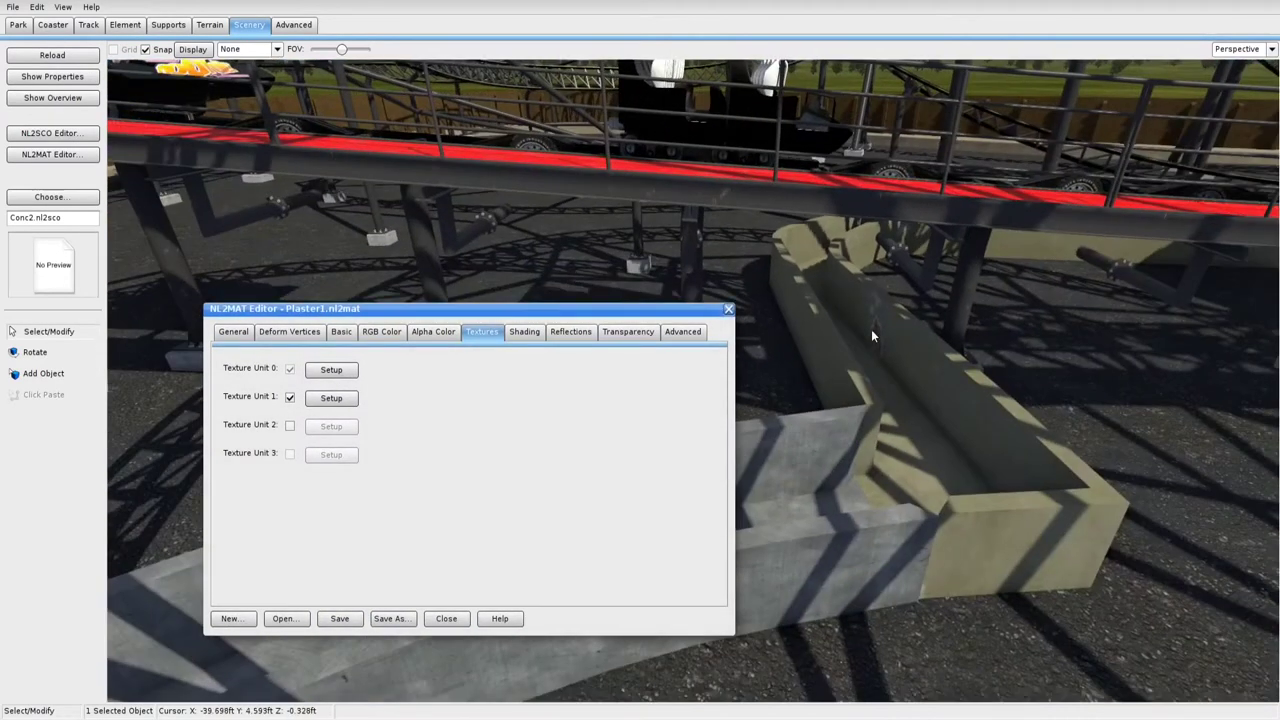
pyautogui.moveTo(871, 329)
pyautogui.mouseDown(button='right')
pyautogui.moveTo(1010, 320)
pyautogui.moveTo(850, 325)
pyautogui.mouseUp(button='right')
pyautogui.moveTo(840, 270); pyautogui.dragTo(850, 350, button='right')
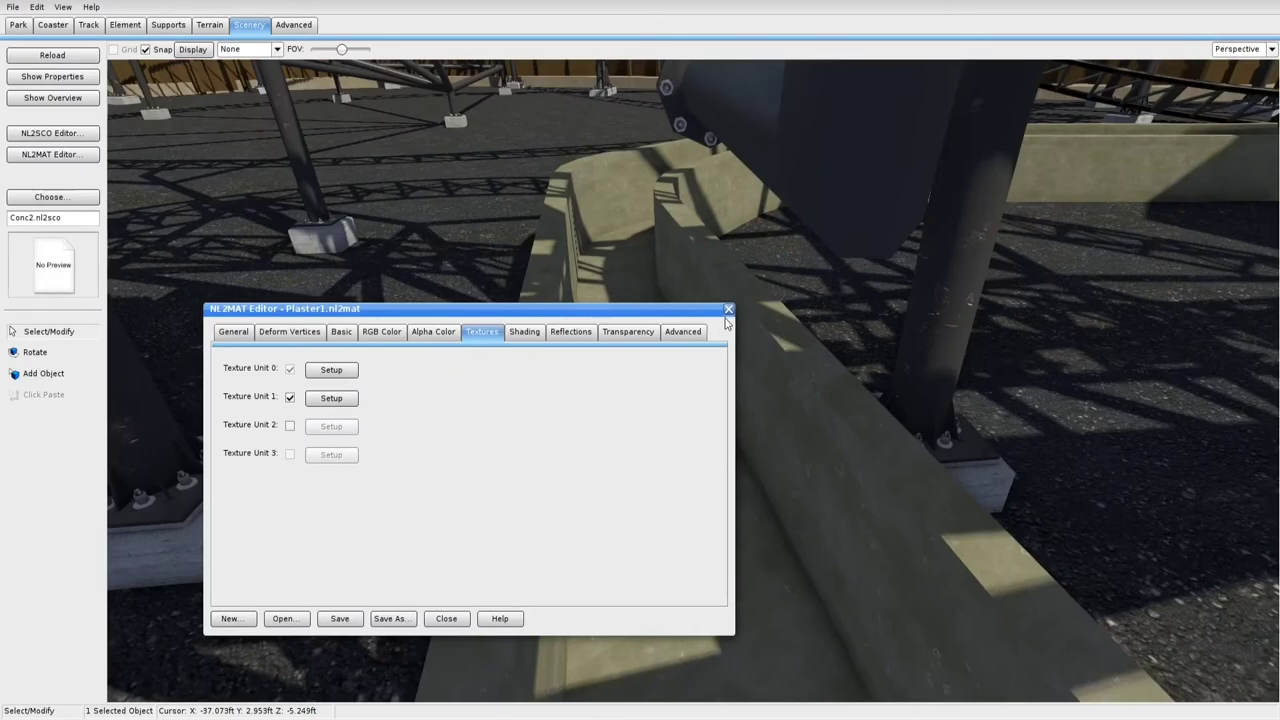
pyautogui.click(728, 310)
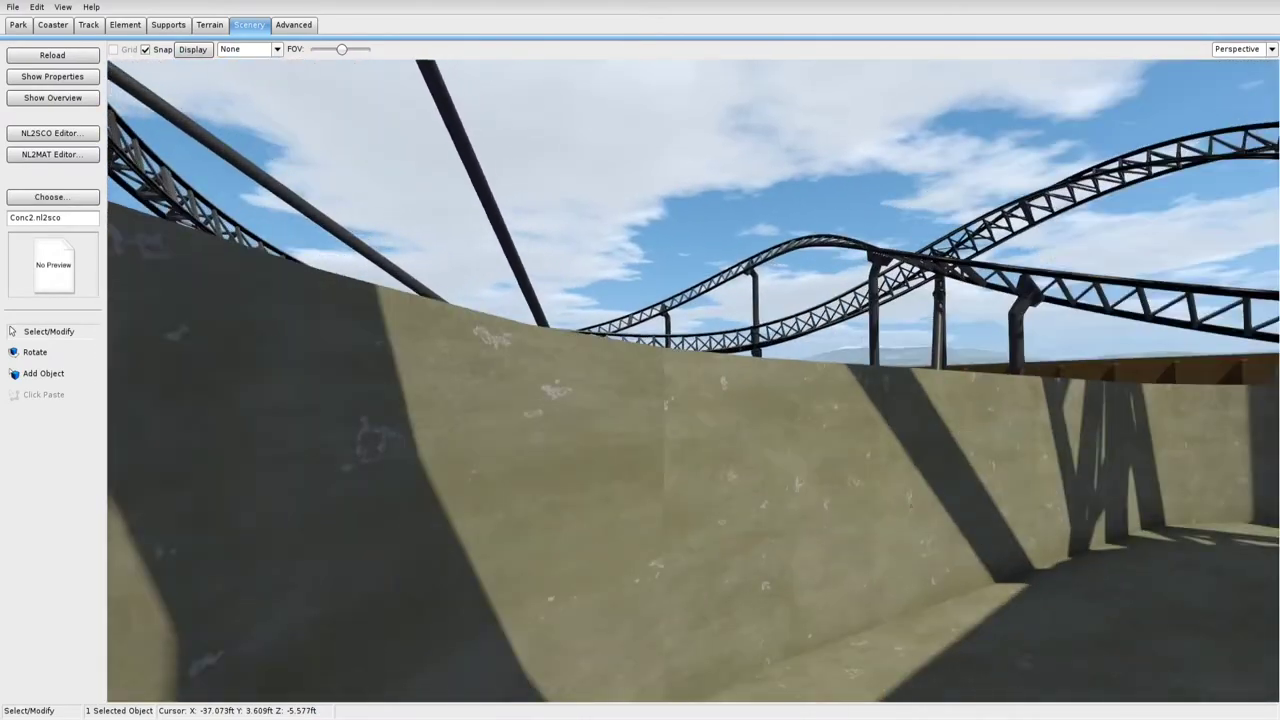
# Examine the trench walls and the paved ground surrounding the coaster in the perspective view
pyautogui.moveTo(690, 380)
pyautogui.mouseDown(button='right')
pyautogui.moveTo(930, 390)
pyautogui.moveTo(735, 385)
pyautogui.moveTo(800, 405)
pyautogui.moveTo(1030, 405)
pyautogui.moveTo(710, 500)
pyautogui.moveTo(650, 440)
pyautogui.moveTo(642, 310)
pyautogui.moveTo(640, 395)
pyautogui.moveTo(655, 345)
pyautogui.moveTo(650, 370)
pyautogui.moveTo(450, 280)
pyautogui.moveTo(540, 275)
pyautogui.moveTo(380, 260)
pyautogui.moveTo(360, 340)
pyautogui.moveTo(240, 270)
pyautogui.moveTo(225, 295)
pyautogui.moveTo(380, 365)
pyautogui.moveTo(350, 430)
pyautogui.moveTo(440, 460)
pyautogui.moveTo(400, 430)
pyautogui.moveTo(460, 290)
pyautogui.moveTo(520, 440)
pyautogui.moveTo(495, 400)
pyautogui.moveTo(500, 325)
pyautogui.moveTo(470, 410)
pyautogui.moveTo(650, 440)
pyautogui.moveTo(665, 405)
pyautogui.moveTo(682, 402)
pyautogui.moveTo(700, 325)
pyautogui.moveTo(705, 385)
pyautogui.moveTo(750, 370)
pyautogui.moveTo(740, 420)
pyautogui.moveTo(550, 440)
pyautogui.moveTo(610, 365)
pyautogui.moveTo(710, 430)
pyautogui.mouseUp(button='right')
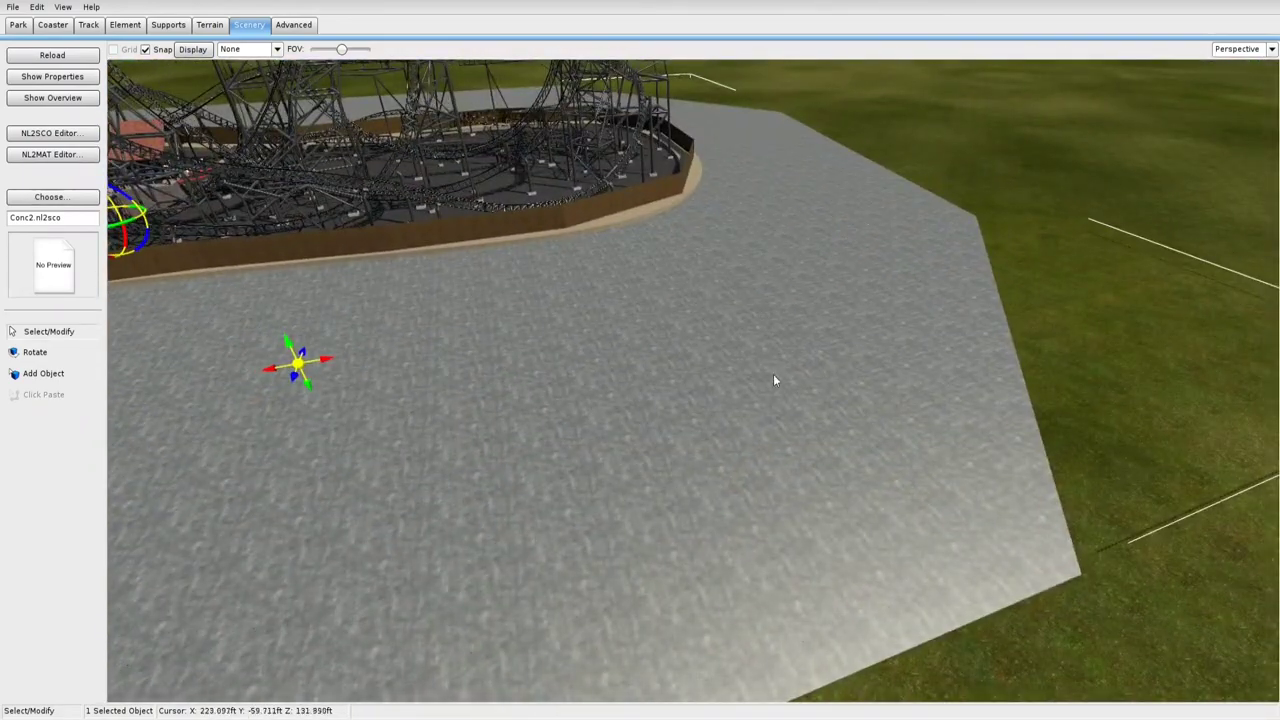
pyautogui.moveTo(773, 380); pyautogui.dragTo(638, 335, button='right')
pyautogui.moveTo(693, 380); pyautogui.dragTo(711, 309, button='right')
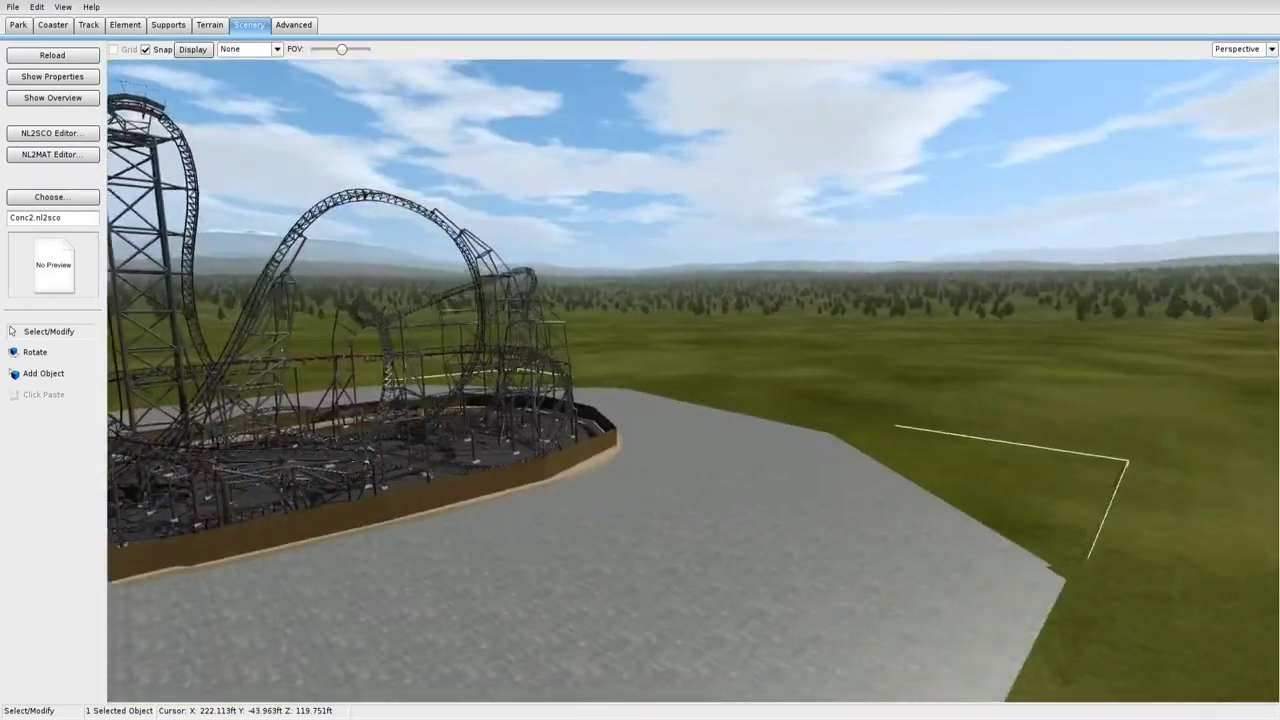
pyautogui.moveTo(711, 309); pyautogui.dragTo(693, 352, button='right')
pyautogui.press('w')
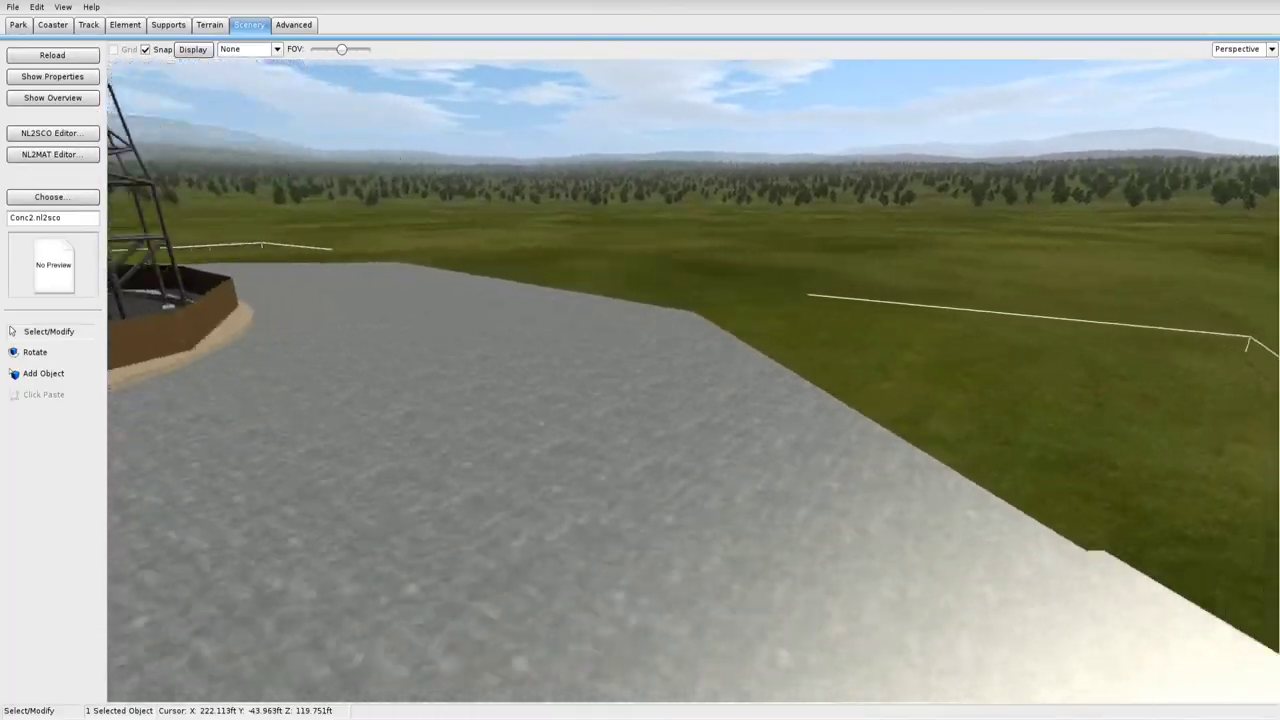